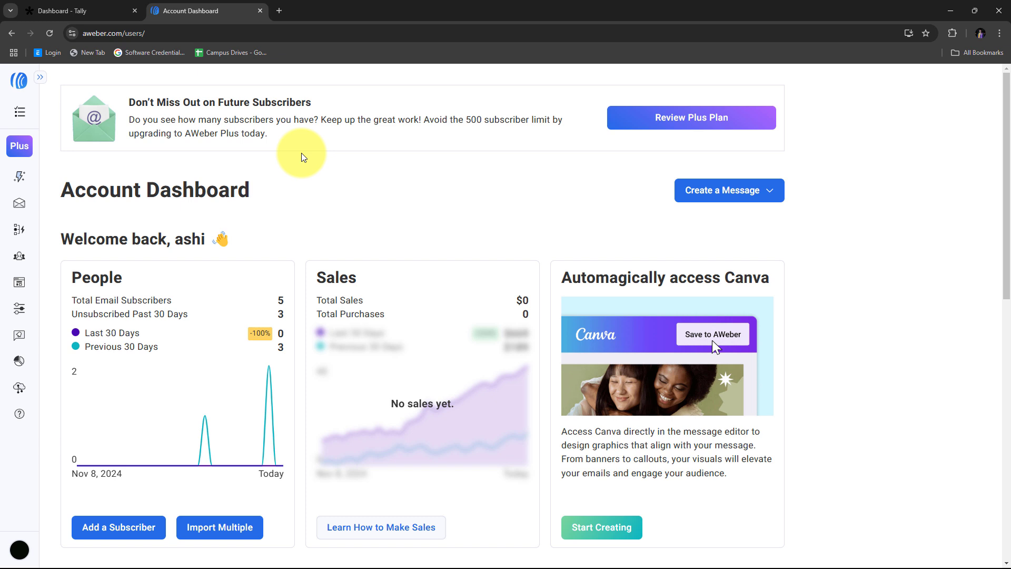
- Look over the Tally forms workspace and AWeber dashboard tabs
{"action": "left_click", "coordinate": [79, 11]}
{"action": "left_click", "coordinate": [211, 11]}
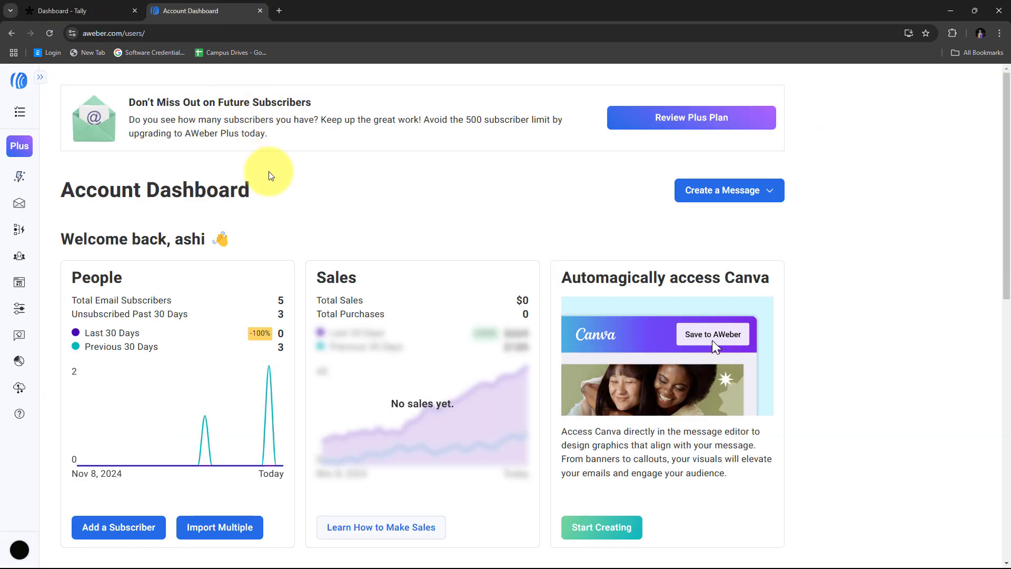
{"action": "key", "text": "ctrl+Tab"}
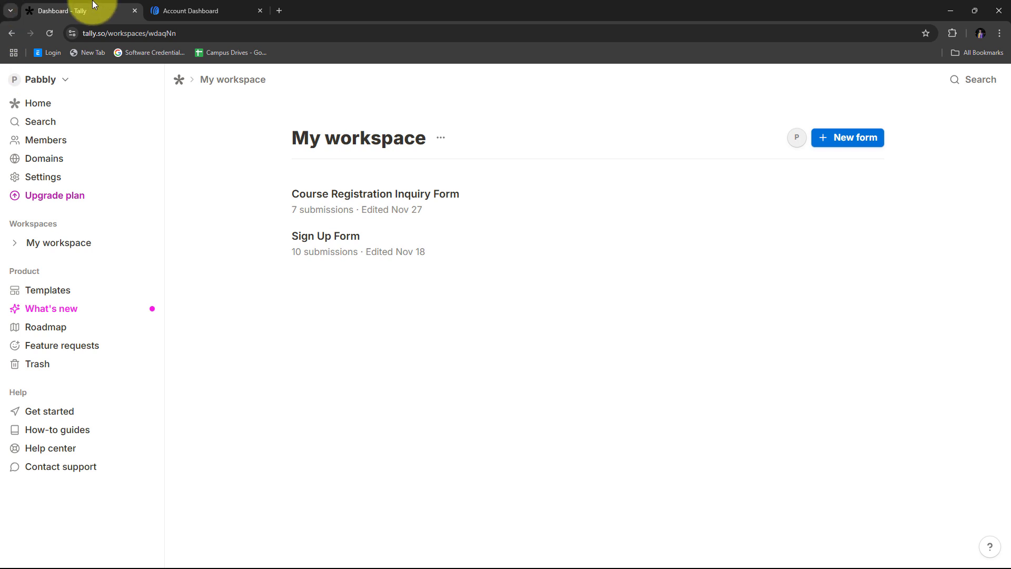
{"action": "left_click", "coordinate": [196, 10]}
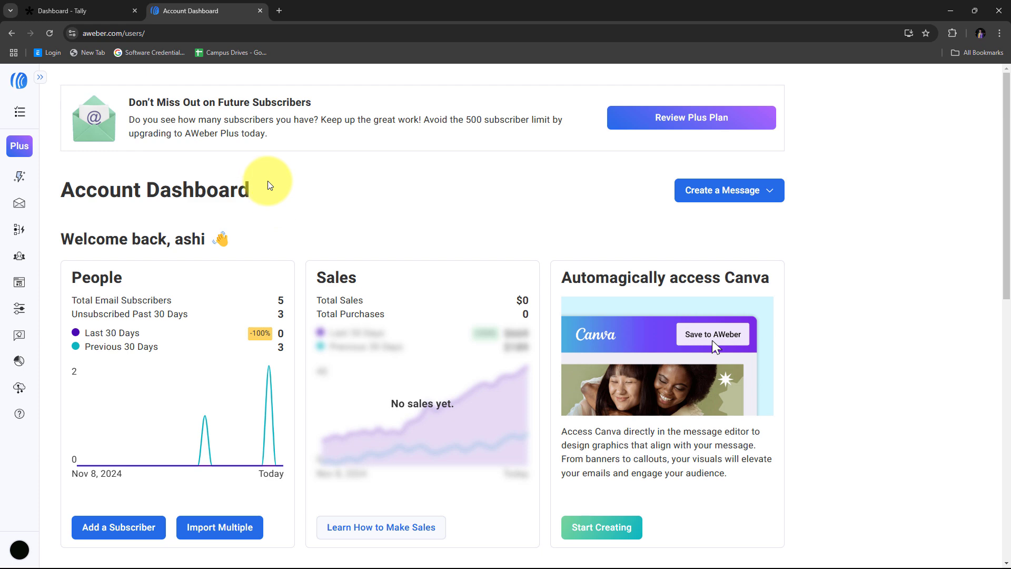
{"action": "left_click", "coordinate": [79, 7]}
{"action": "left_click", "coordinate": [200, 9]}
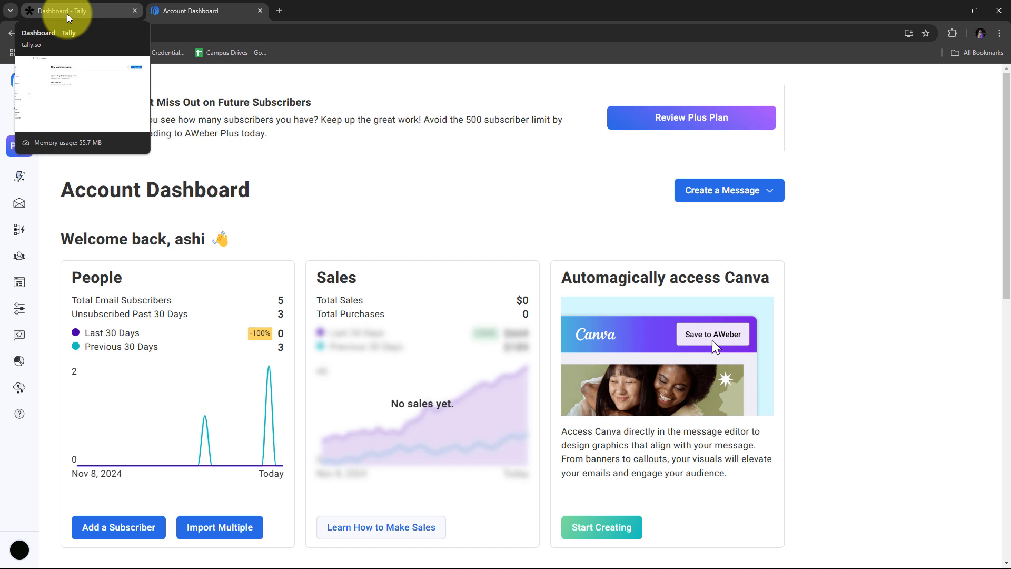
- Load pabbly.com/connect in a new browser tab
{"action": "left_click", "coordinate": [279, 11]}
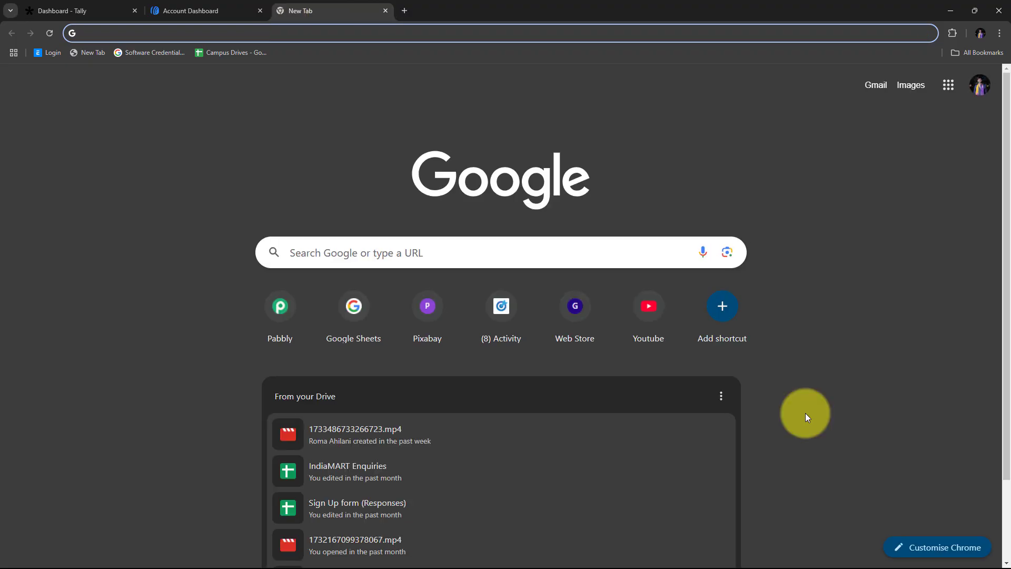
{"action": "type", "text": "pabbly"}
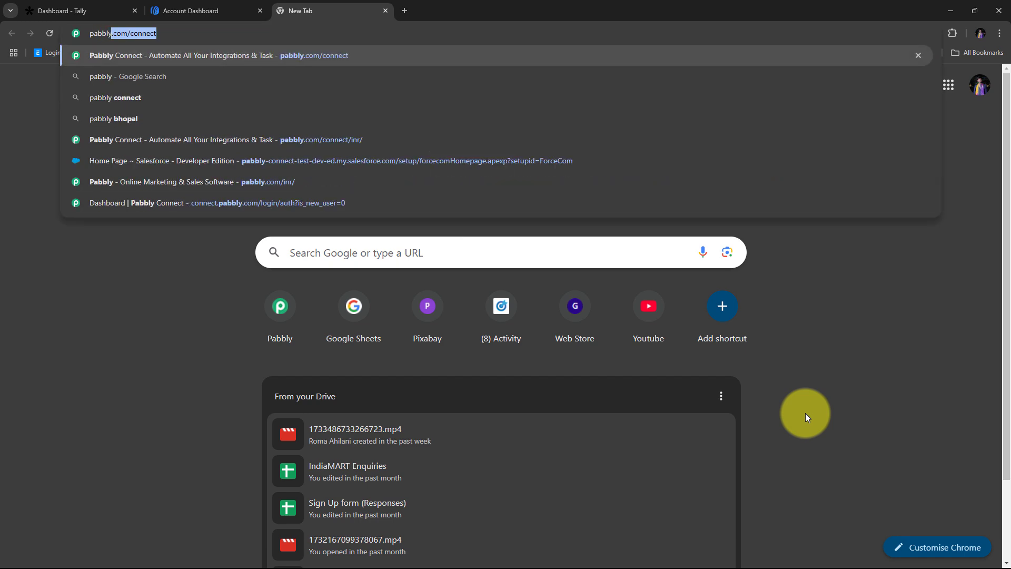
{"action": "type", "text": ".com/connect"}
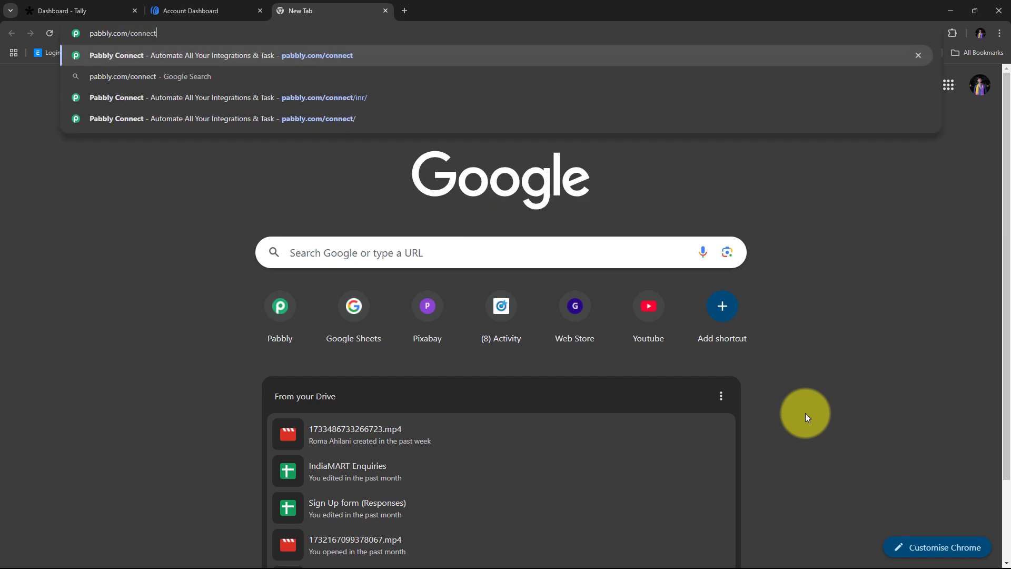
{"action": "key", "text": "Return"}
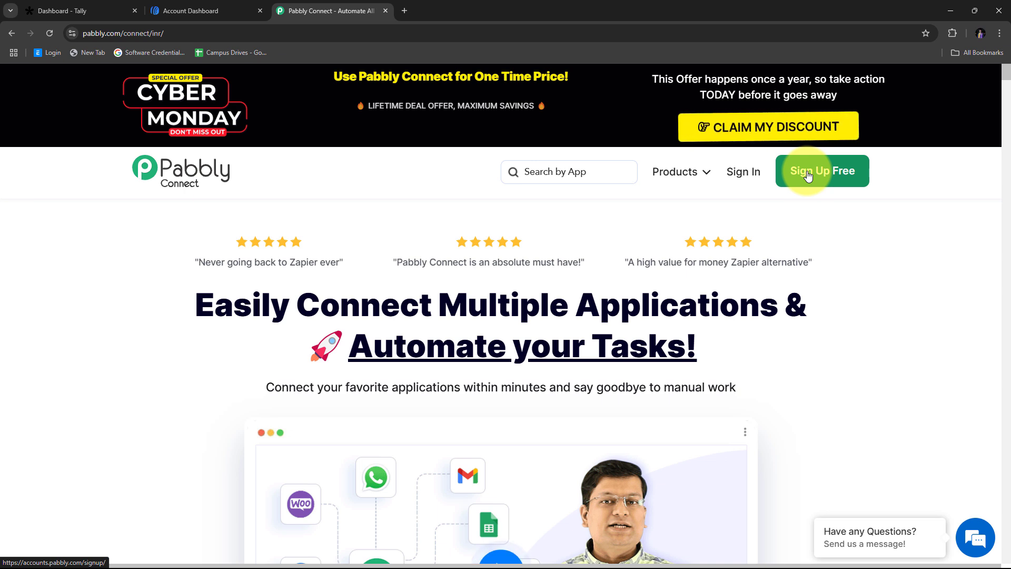
- Sign in and launch Pabbly Connect from the All Pabbly Apps list
{"action": "left_click", "coordinate": [741, 176]}
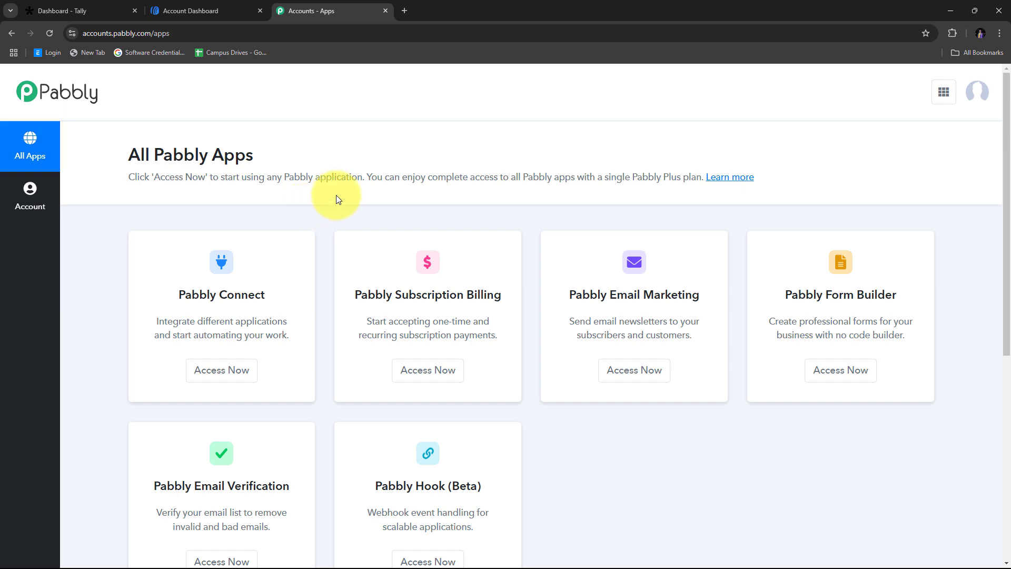
{"action": "scroll", "coordinate": [336, 199], "scroll_direction": "down", "scroll_amount": 2}
{"action": "scroll", "coordinate": [334, 198], "scroll_direction": "up", "scroll_amount": 1}
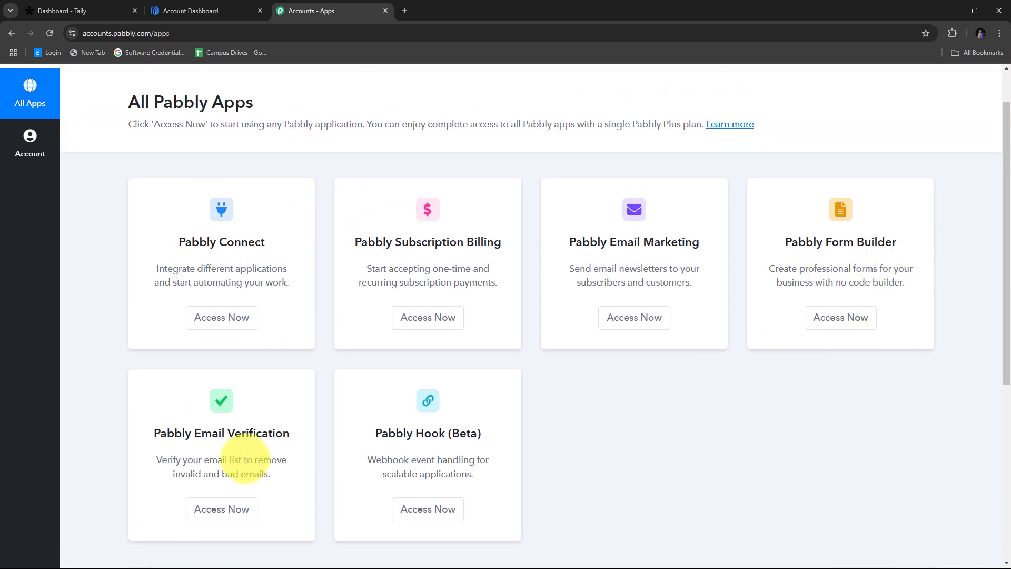
{"action": "left_click_drag", "start_coordinate": [180, 241], "coordinate": [267, 241]}
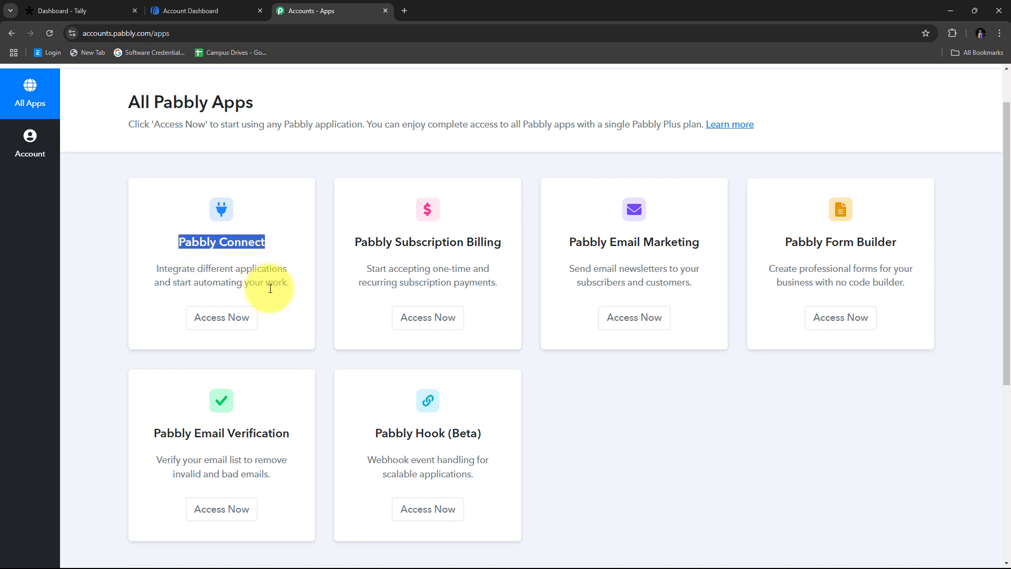
{"action": "left_click", "coordinate": [221, 318]}
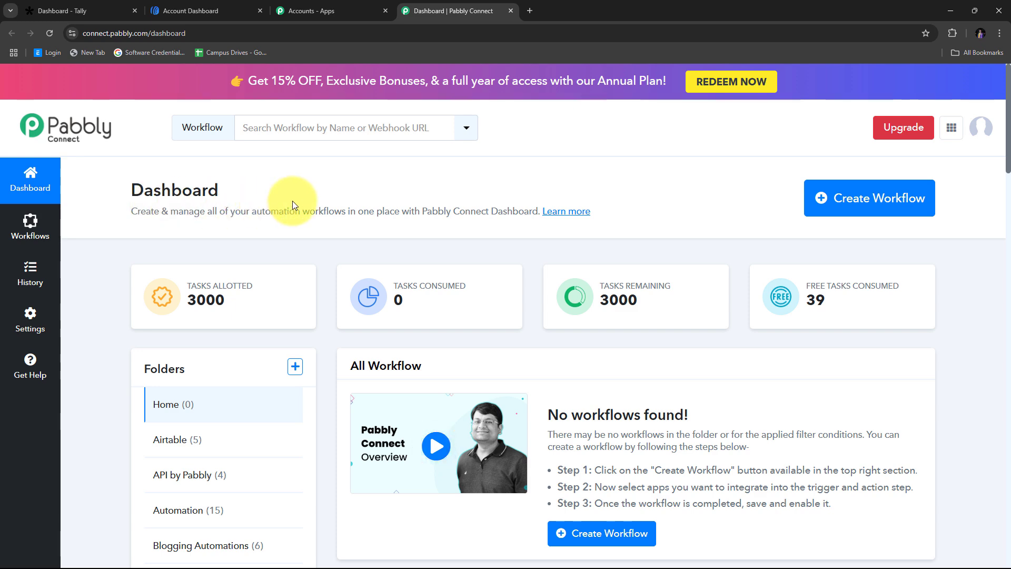
- Create a workflow named 'Create AWeber Subscriber on Tally Forms Submission' filed under Automation
{"action": "left_click", "coordinate": [851, 206]}
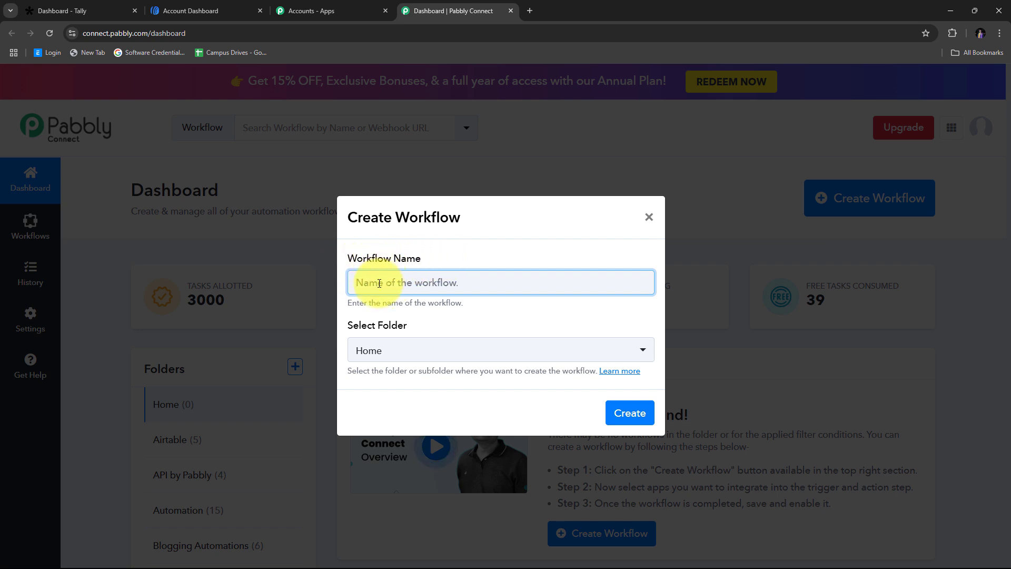
{"action": "type", "text": "Create AWeber Subscriber on Tally Forms Submission"}
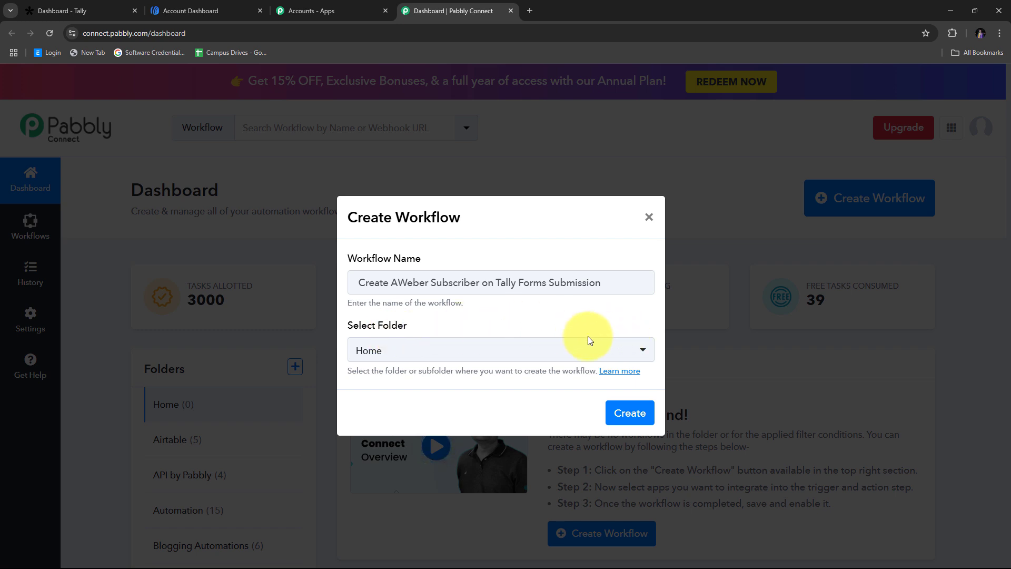
{"action": "left_click", "coordinate": [506, 345]}
{"action": "scroll", "coordinate": [496, 211], "scroll_direction": "down", "scroll_amount": 2}
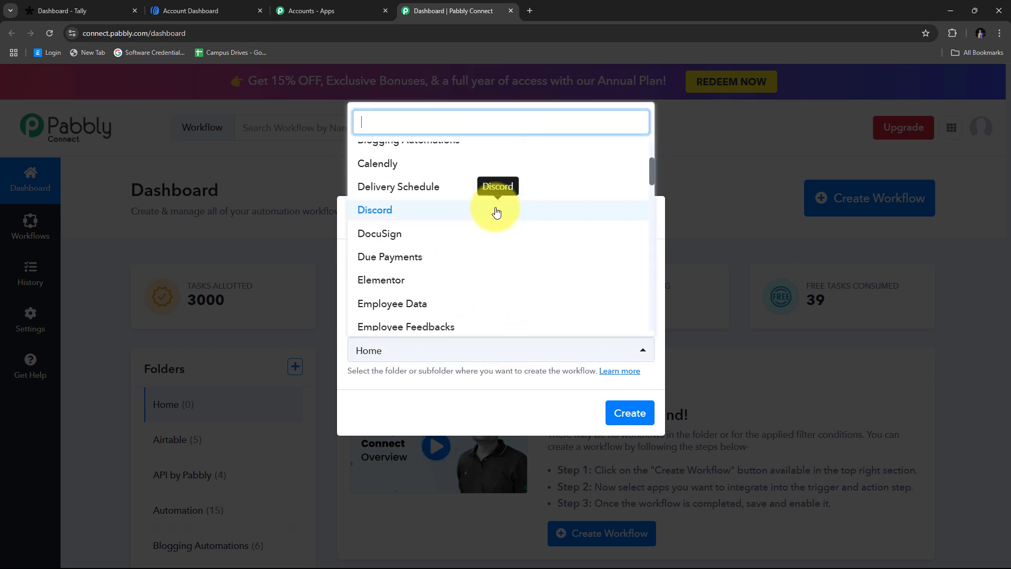
{"action": "scroll", "coordinate": [496, 211], "scroll_direction": "up", "scroll_amount": 2}
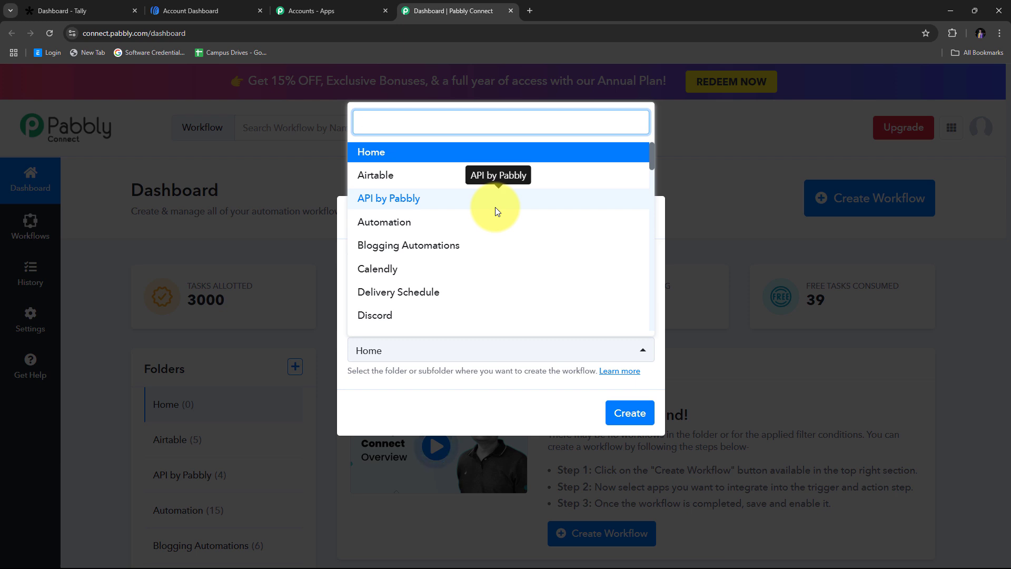
{"action": "left_click", "coordinate": [421, 225]}
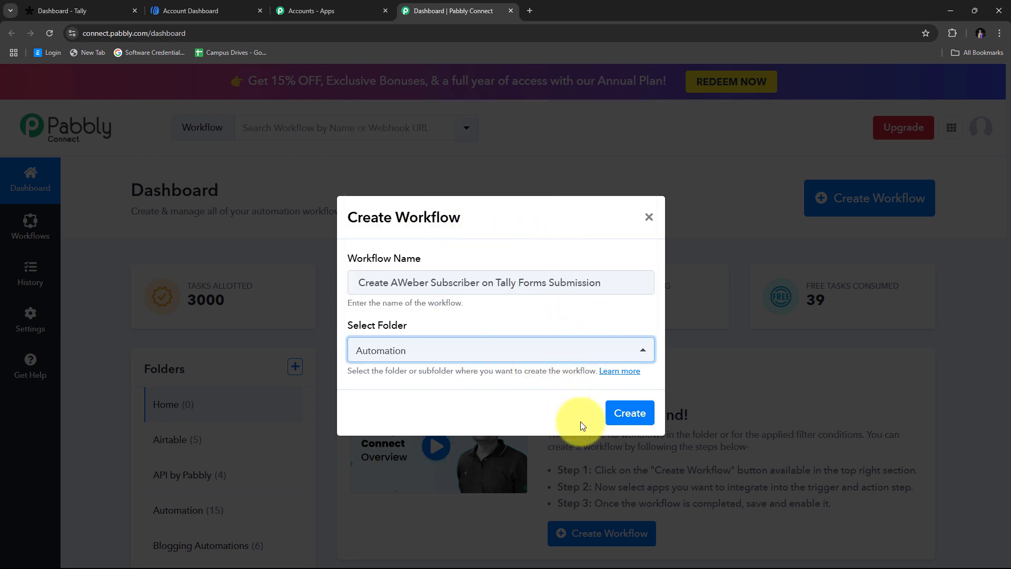
{"action": "left_click", "coordinate": [630, 414]}
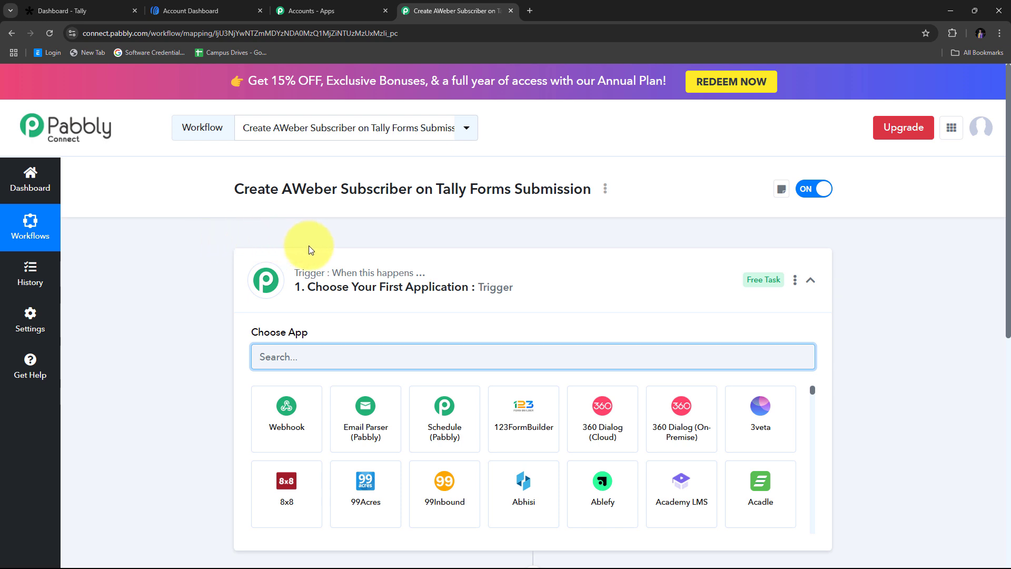
{"action": "scroll", "coordinate": [309, 246], "scroll_direction": "down", "scroll_amount": 3}
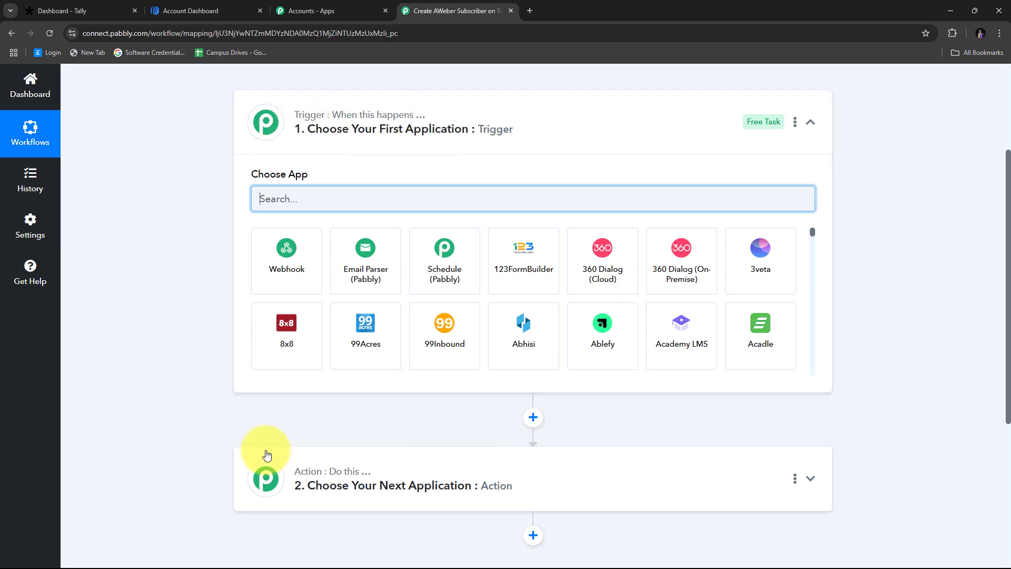
{"action": "mouse_move", "coordinate": [339, 489]}
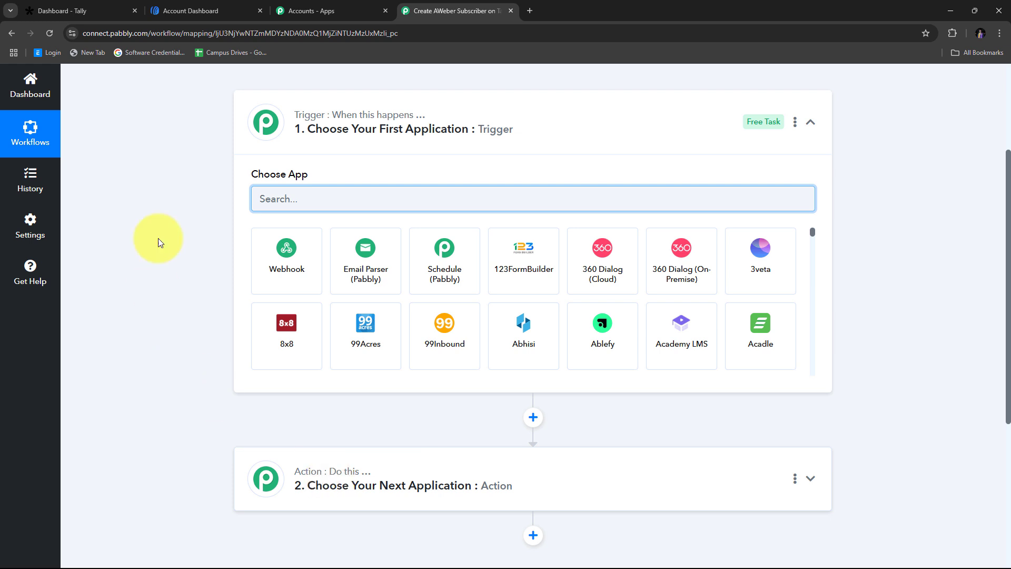
{"action": "scroll", "coordinate": [264, 310], "scroll_direction": "down", "scroll_amount": 2}
{"action": "scroll", "coordinate": [264, 309], "scroll_direction": "up", "scroll_amount": 2}
{"action": "scroll", "coordinate": [264, 314], "scroll_direction": "up", "scroll_amount": 1}
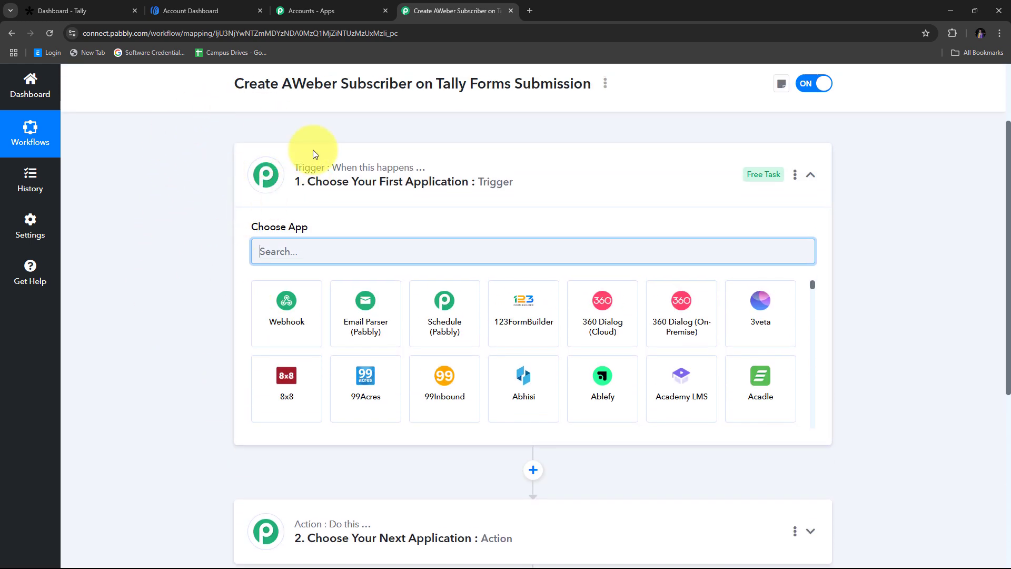
{"action": "scroll", "coordinate": [504, 334], "scroll_direction": "down", "scroll_amount": 2}
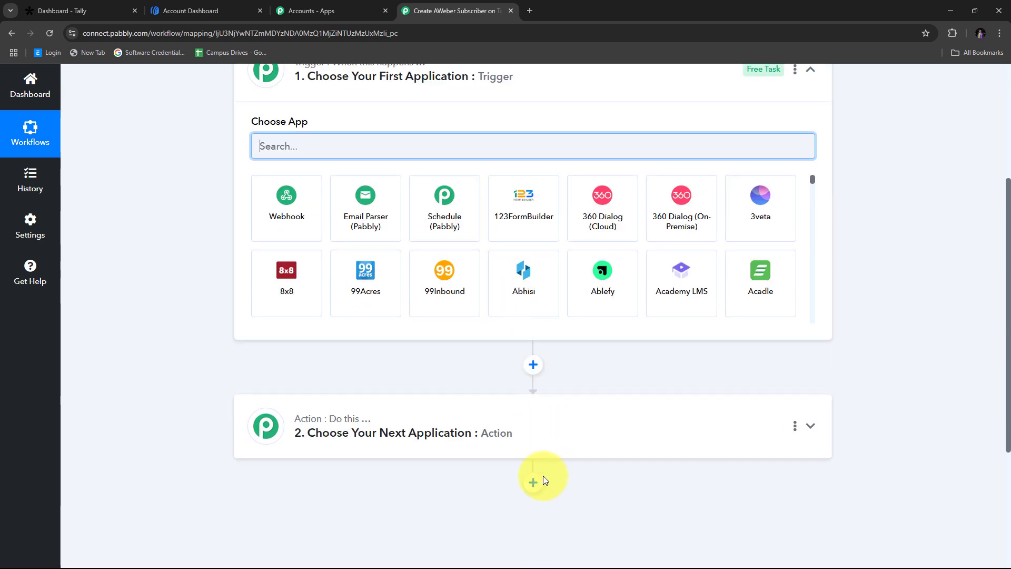
{"action": "scroll", "coordinate": [328, 227], "scroll_direction": "up", "scroll_amount": 3}
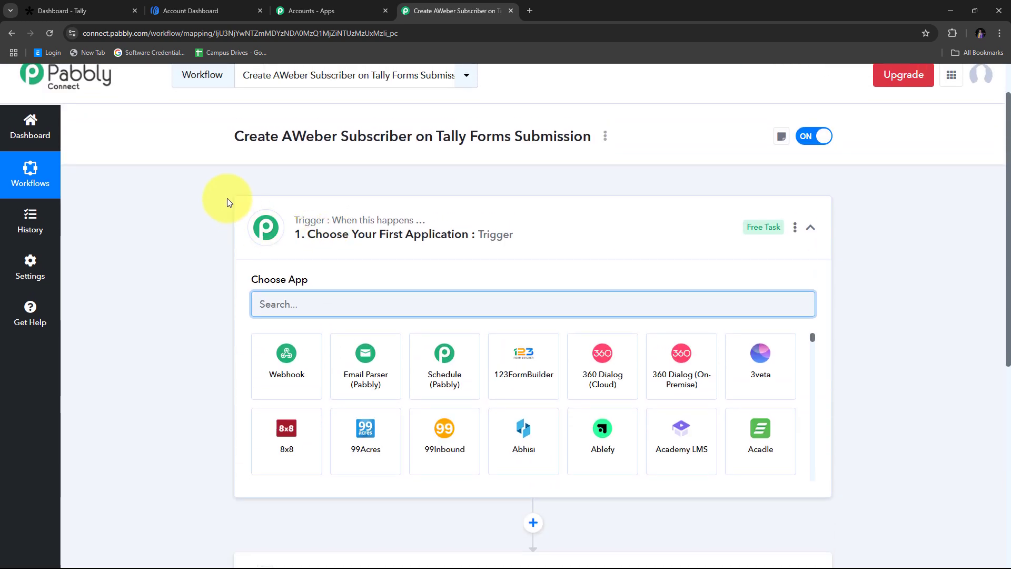
- Search for Tally, pick it as the trigger app, and choose the New Response event
{"action": "left_click", "coordinate": [283, 304]}
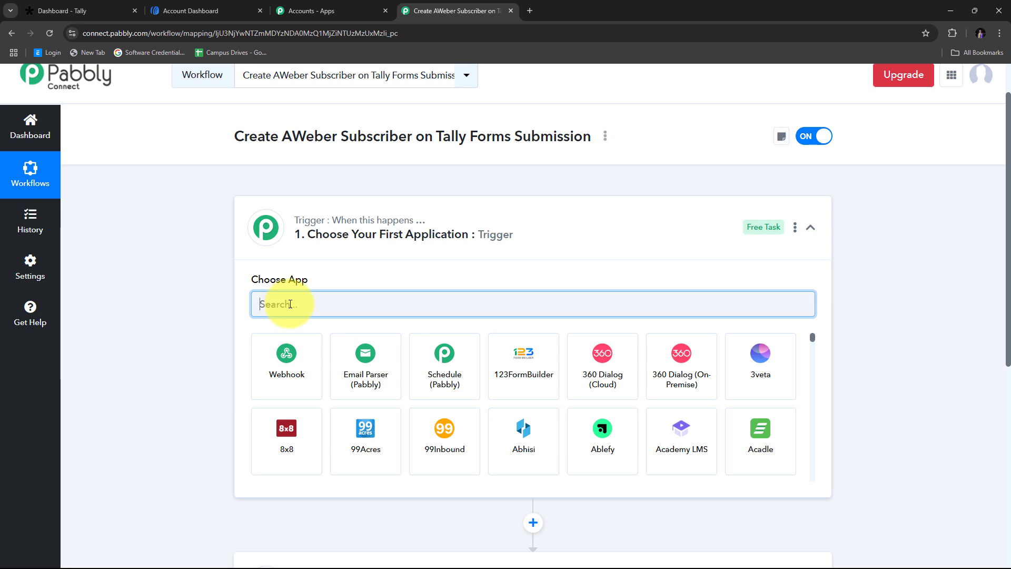
{"action": "type", "text": "Ta"}
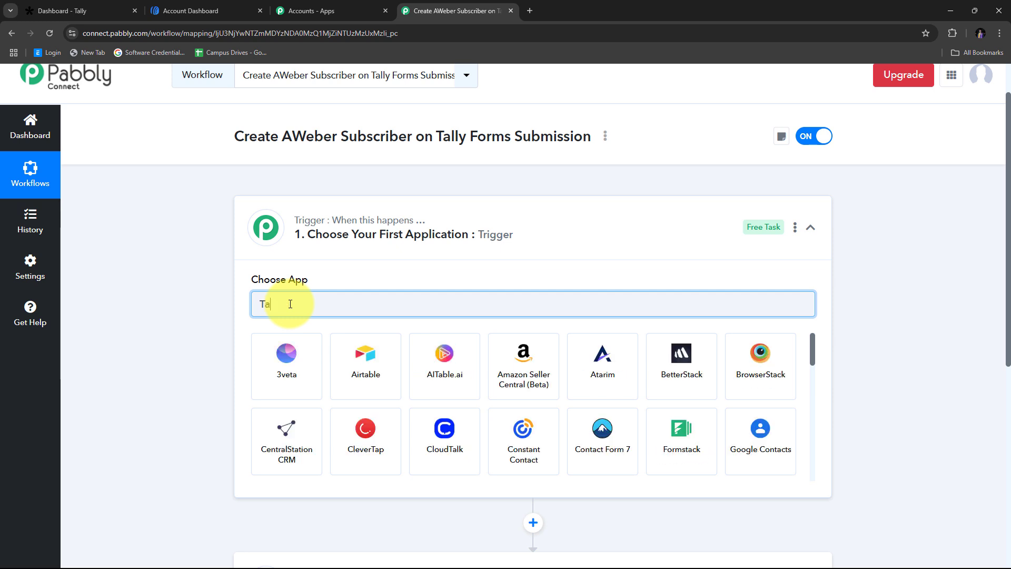
{"action": "type", "text": "lly"}
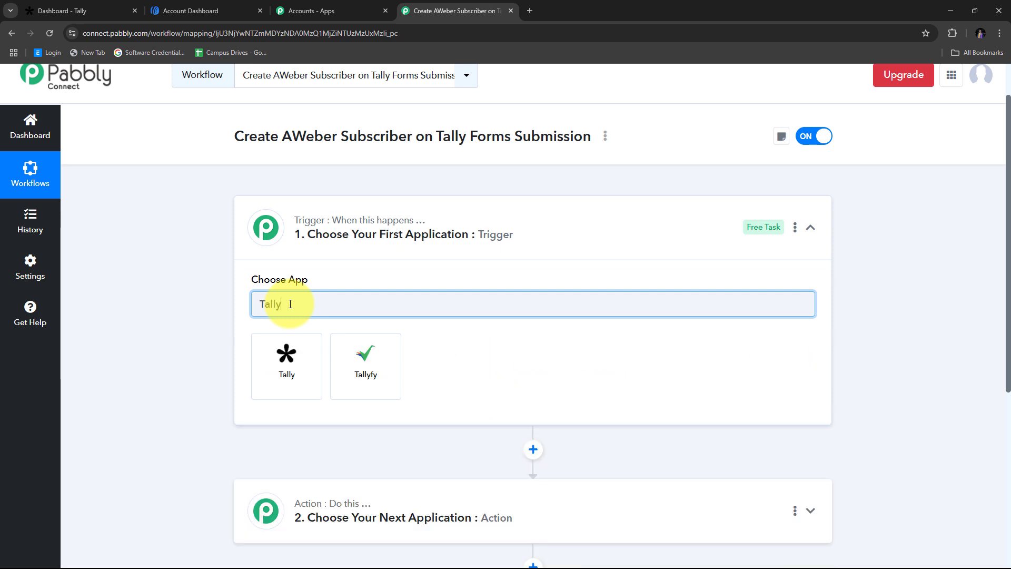
{"action": "left_click", "coordinate": [297, 363]}
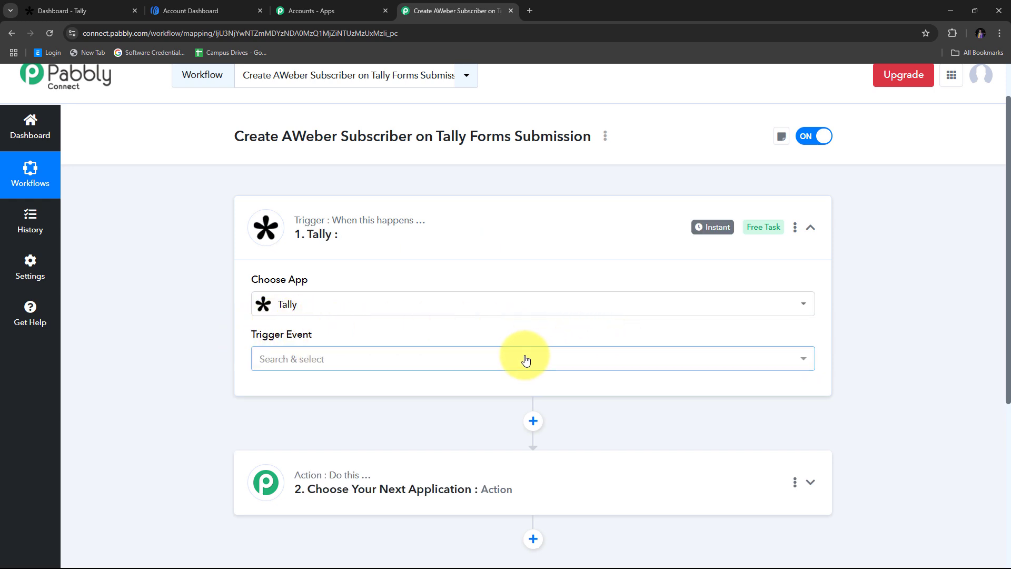
{"action": "left_click", "coordinate": [476, 362]}
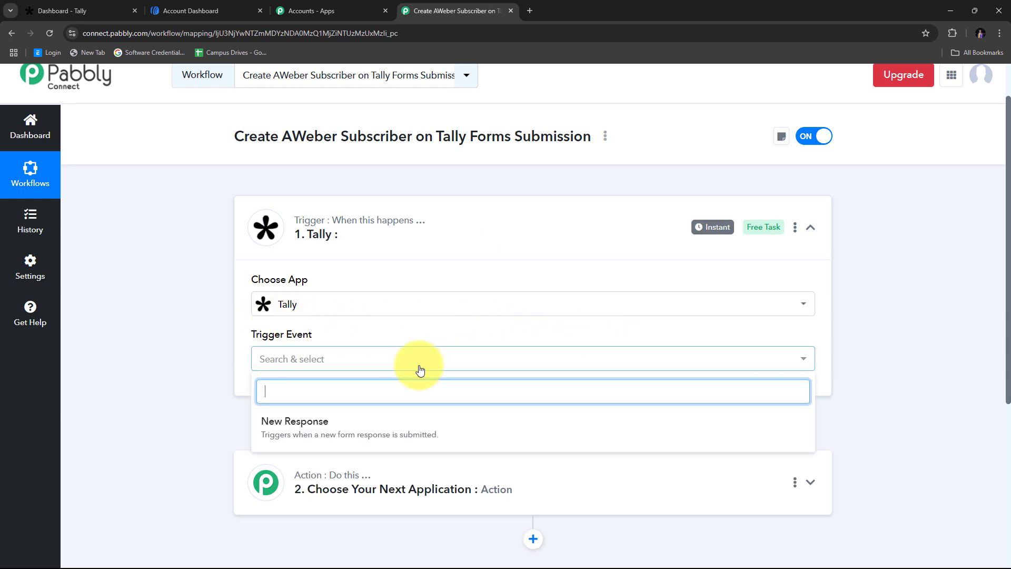
{"action": "left_click", "coordinate": [303, 426]}
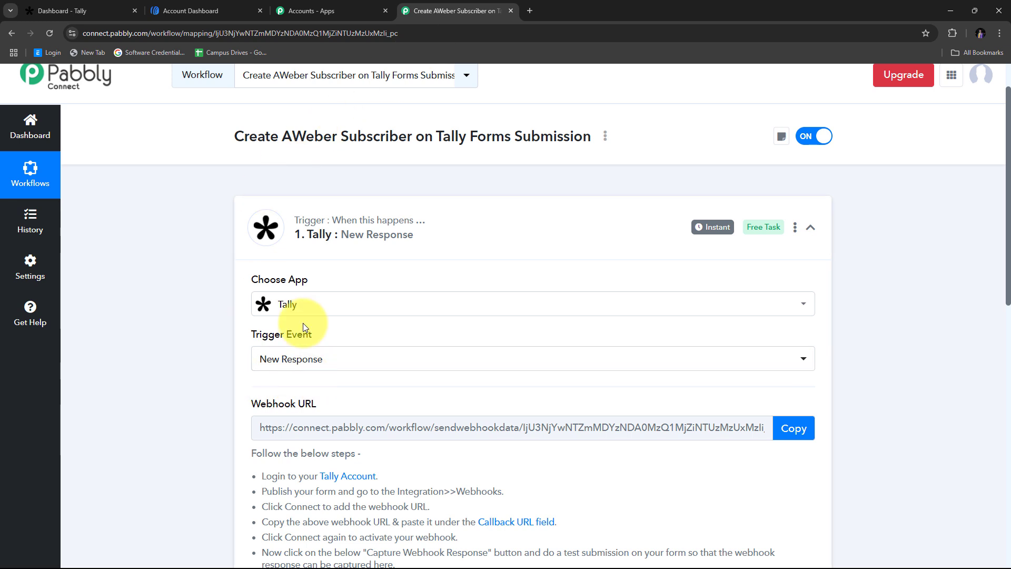
- Highlight the Webhook URL label and the six setup instructions
{"action": "scroll", "coordinate": [179, 263], "scroll_direction": "down", "scroll_amount": 3}
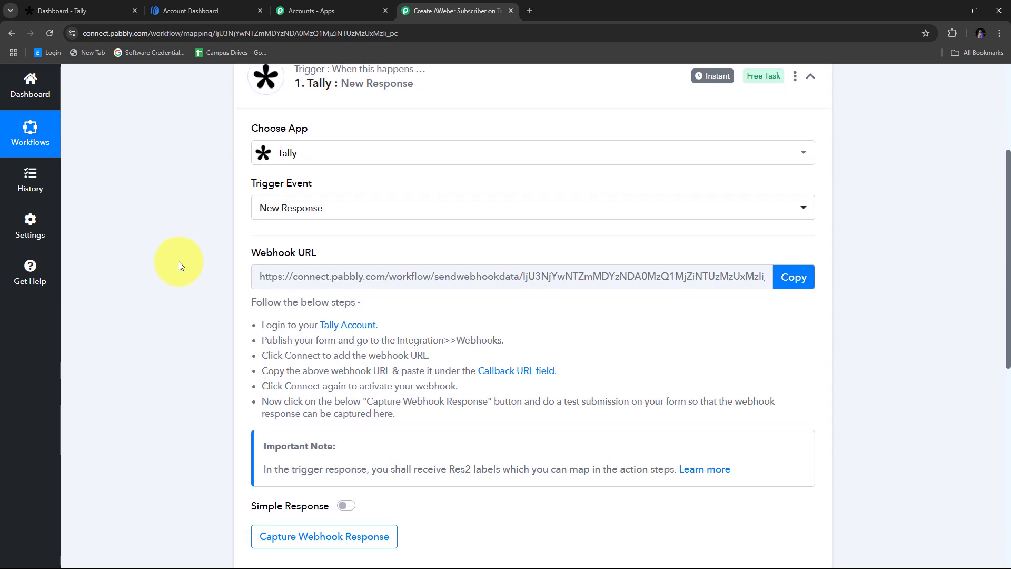
{"action": "left_click_drag", "start_coordinate": [245, 246], "coordinate": [359, 245]}
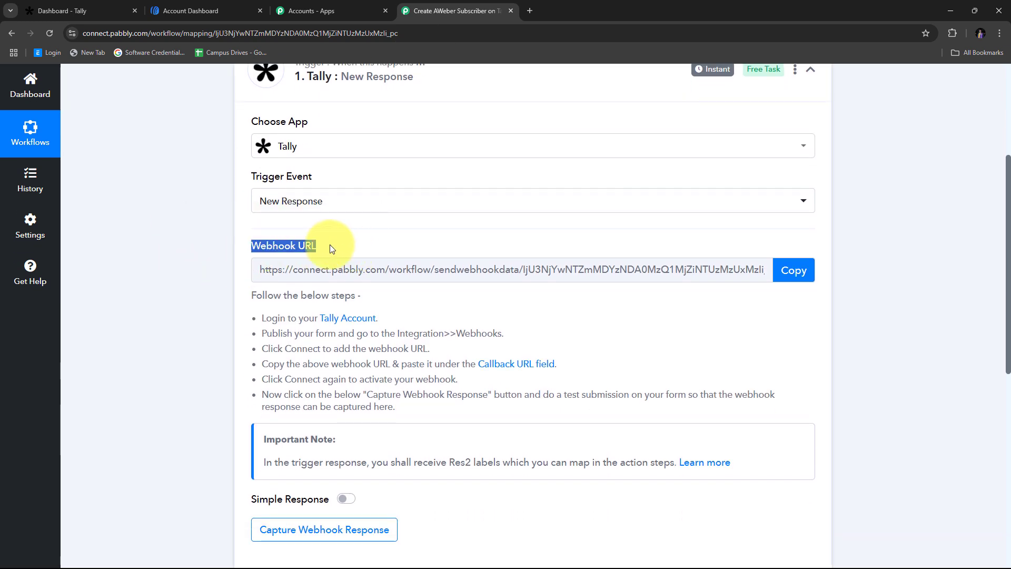
{"action": "mouse_move", "coordinate": [298, 250]}
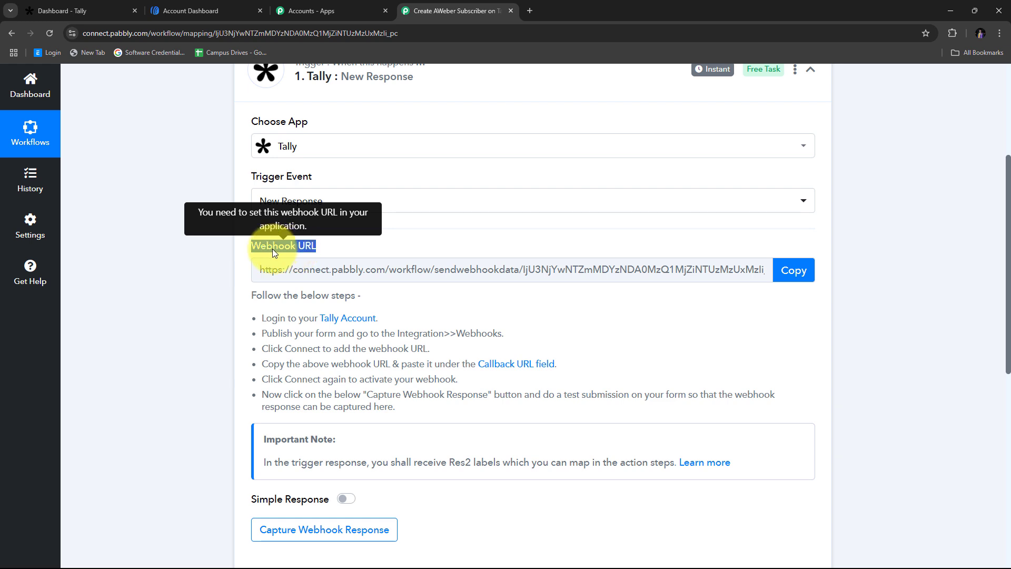
{"action": "scroll", "coordinate": [274, 250], "scroll_direction": "up", "scroll_amount": 1}
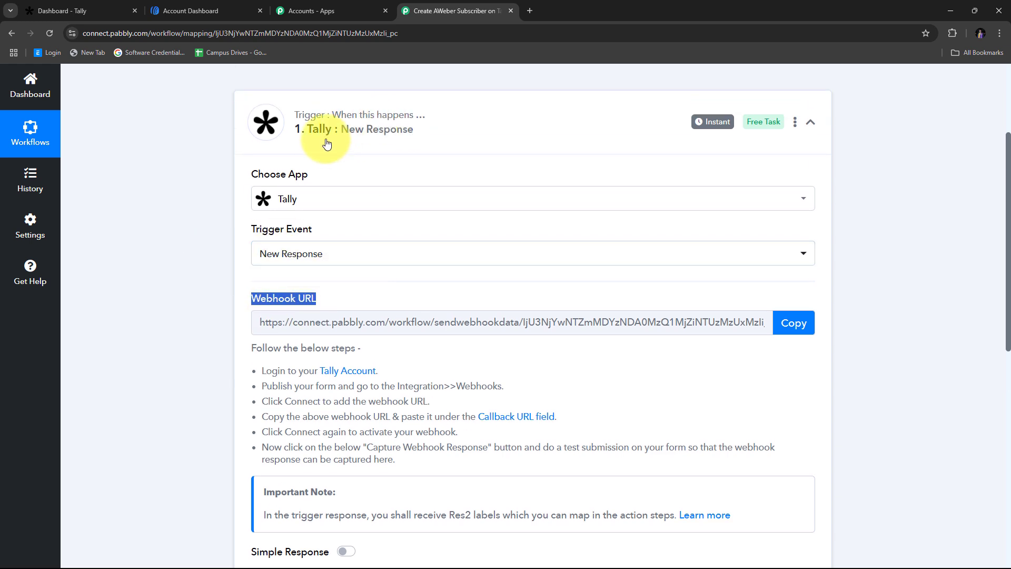
{"action": "scroll", "coordinate": [171, 250], "scroll_direction": "down", "scroll_amount": 1}
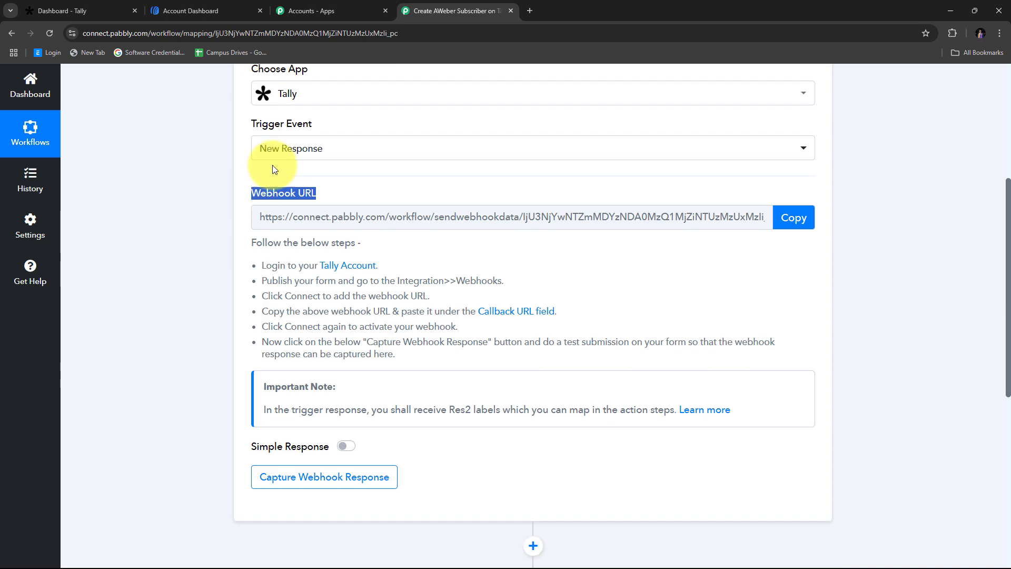
{"action": "left_click", "coordinate": [273, 168]}
{"action": "scroll", "coordinate": [274, 179], "scroll_direction": "up", "scroll_amount": 2}
{"action": "scroll", "coordinate": [137, 264], "scroll_direction": "down", "scroll_amount": 2}
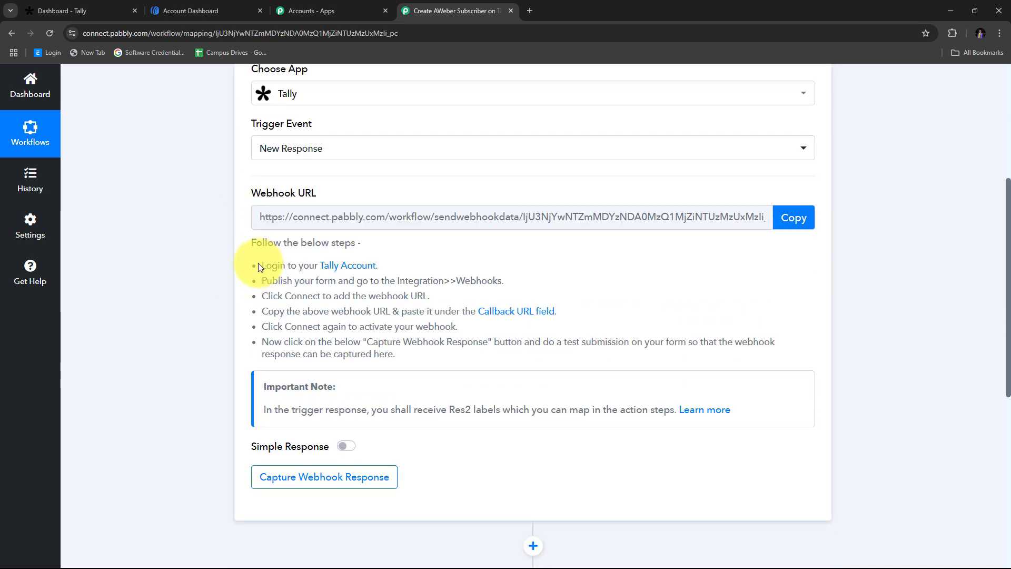
{"action": "left_click_drag", "start_coordinate": [266, 266], "coordinate": [470, 357]}
{"action": "scroll", "coordinate": [266, 236], "scroll_direction": "up", "scroll_amount": 1}
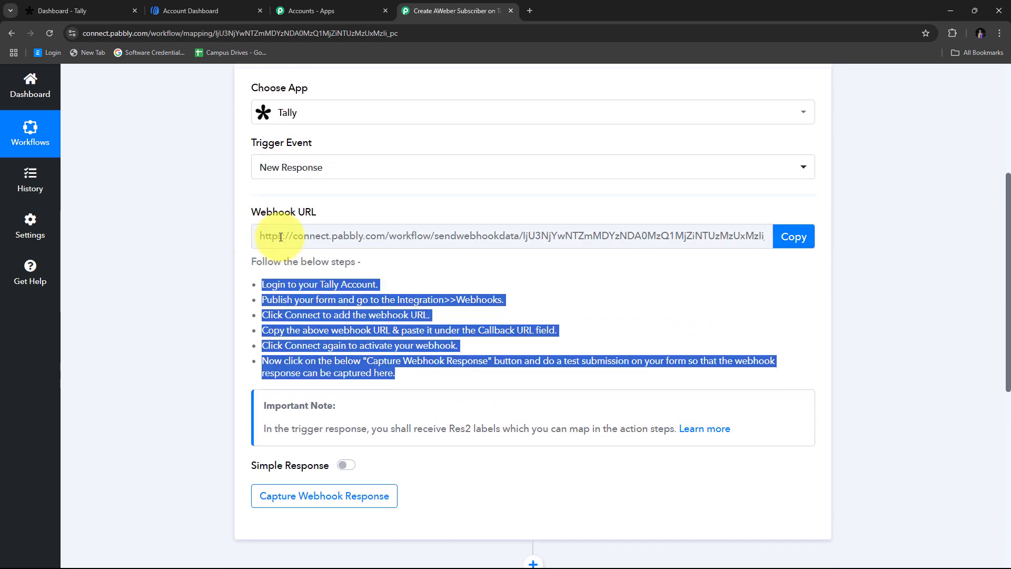
- Copy the webhook URL and go to the Tally workspace tab
{"action": "left_click", "coordinate": [789, 272]}
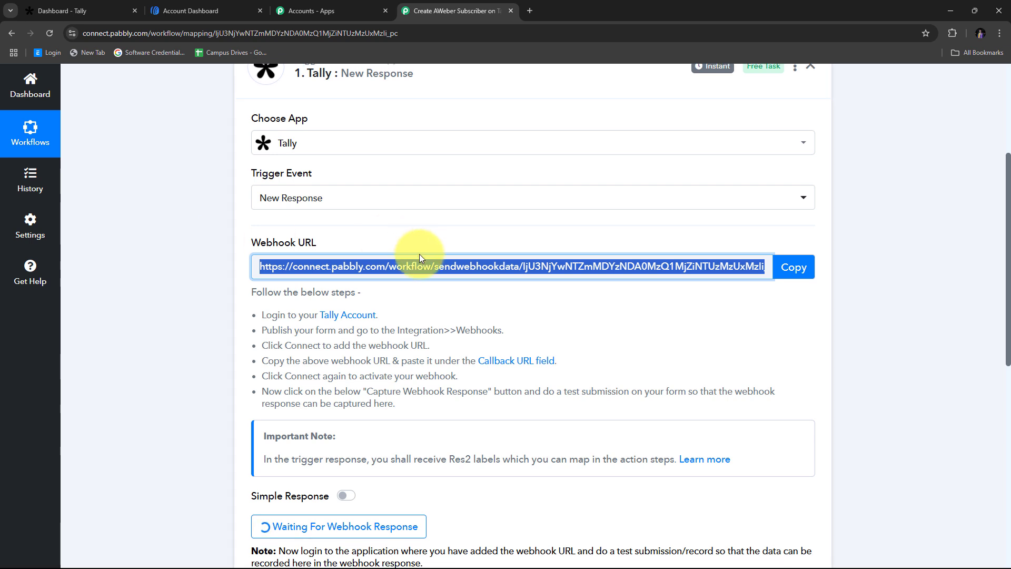
{"action": "scroll", "coordinate": [416, 257], "scroll_direction": "down", "scroll_amount": 2}
{"action": "scroll", "coordinate": [402, 269], "scroll_direction": "up", "scroll_amount": 1}
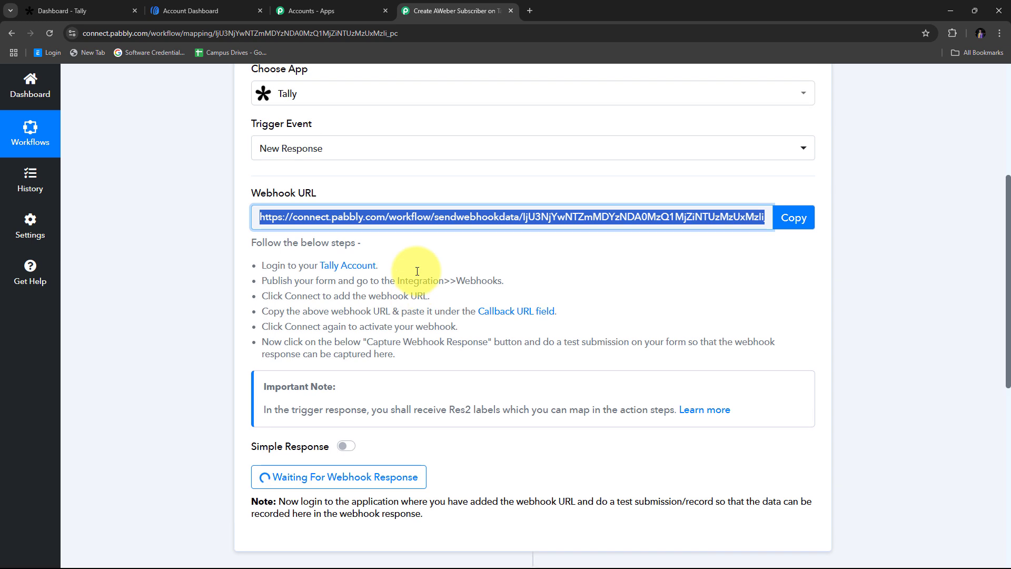
{"action": "left_click", "coordinate": [81, 8]}
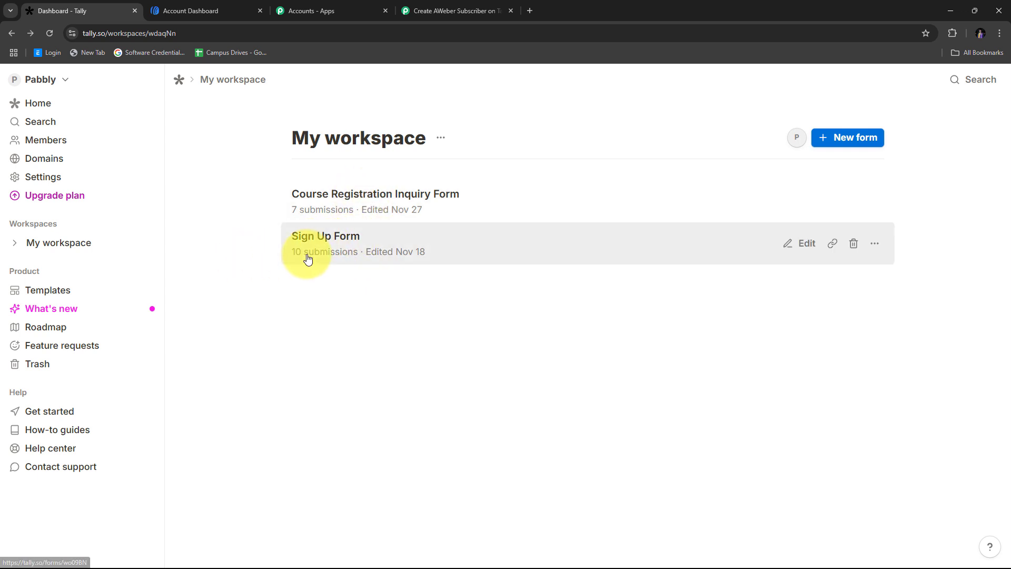
- Open the Sign Up Form's integrations and point out the Webhooks option
{"action": "left_click", "coordinate": [338, 242]}
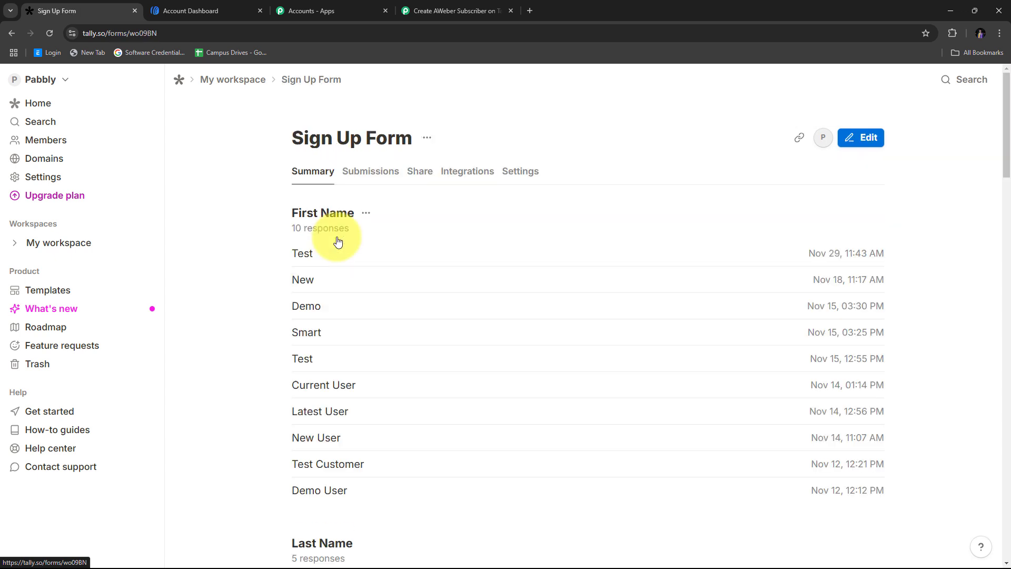
{"action": "left_click", "coordinate": [473, 182]}
{"action": "scroll", "coordinate": [785, 226], "scroll_direction": "down", "scroll_amount": 1}
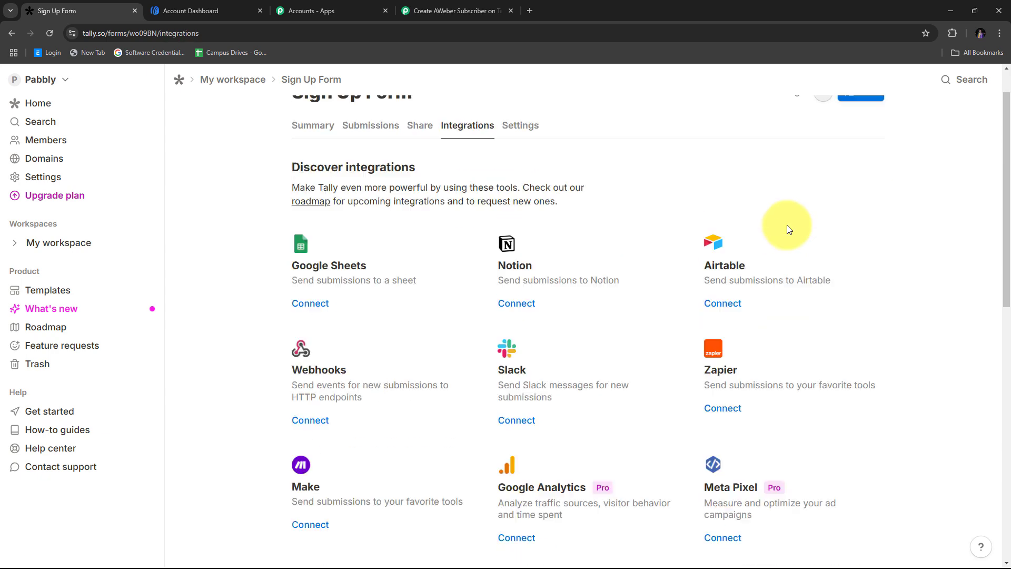
{"action": "scroll", "coordinate": [579, 237], "scroll_direction": "down", "scroll_amount": 2}
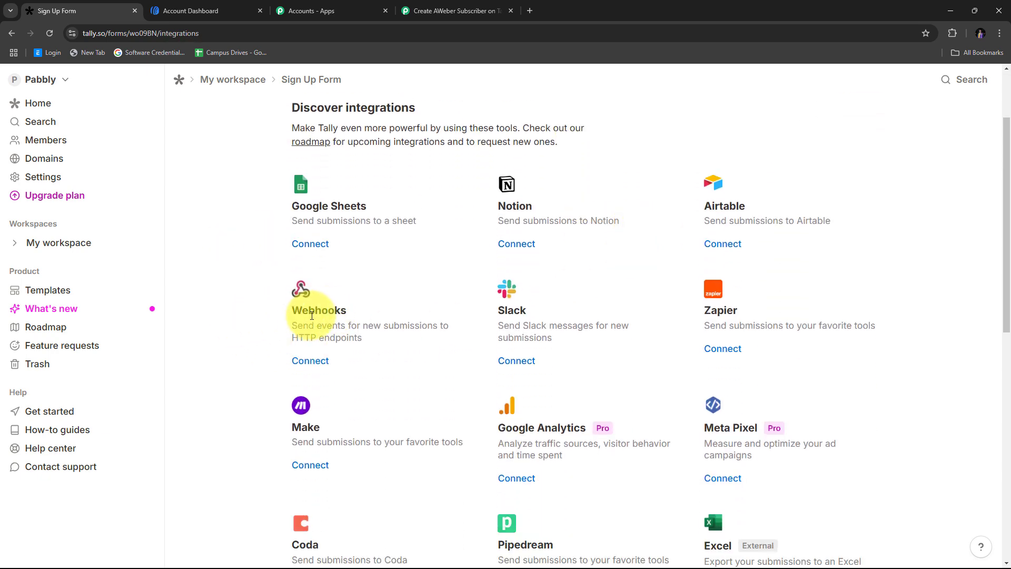
{"action": "left_click_drag", "start_coordinate": [292, 311], "coordinate": [346, 310]}
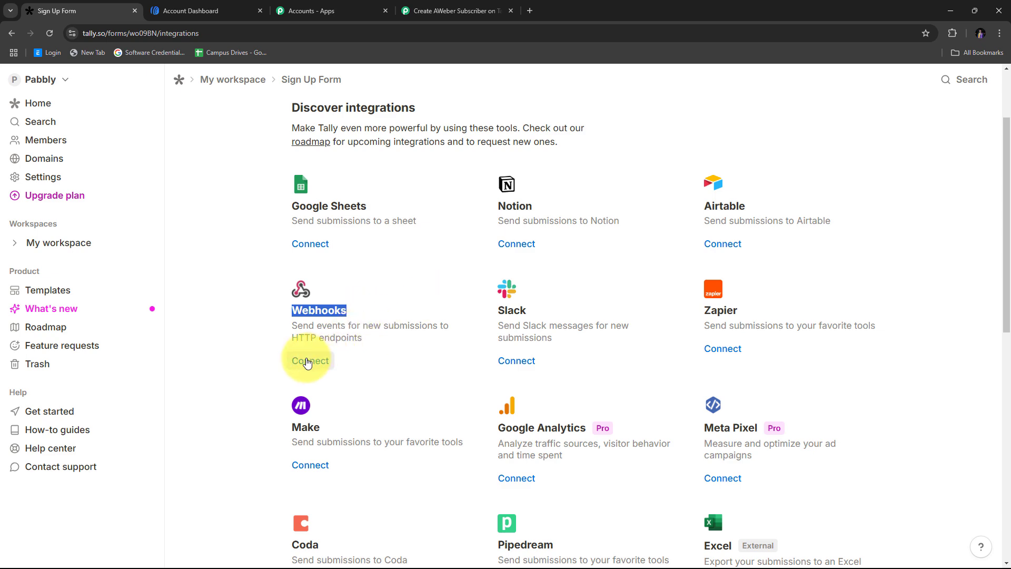
- Connect a webhook using the pasted Pabbly URL as endpoint, then return to Pabbly
{"action": "left_click", "coordinate": [309, 362]}
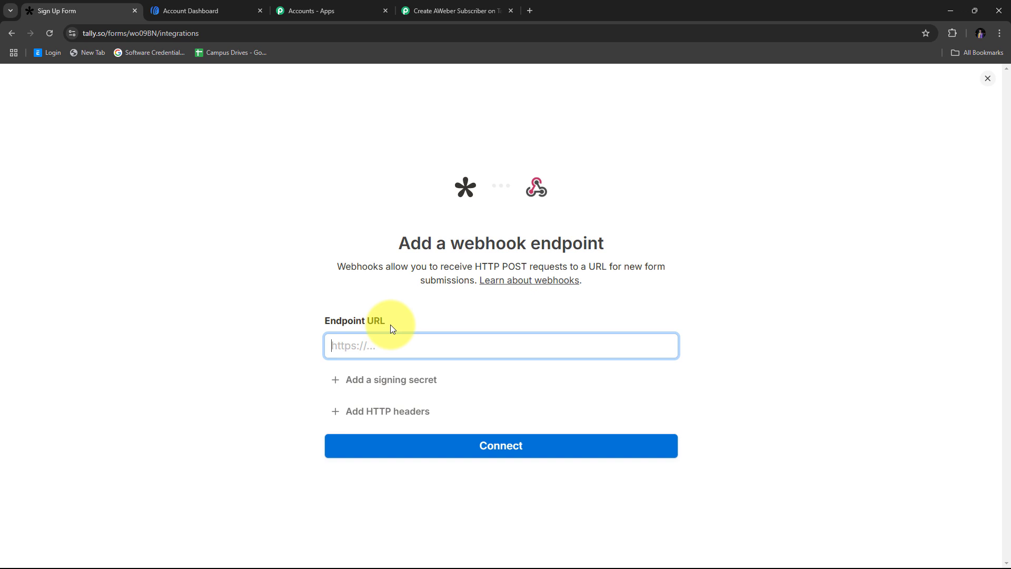
{"action": "right_click", "coordinate": [341, 351]}
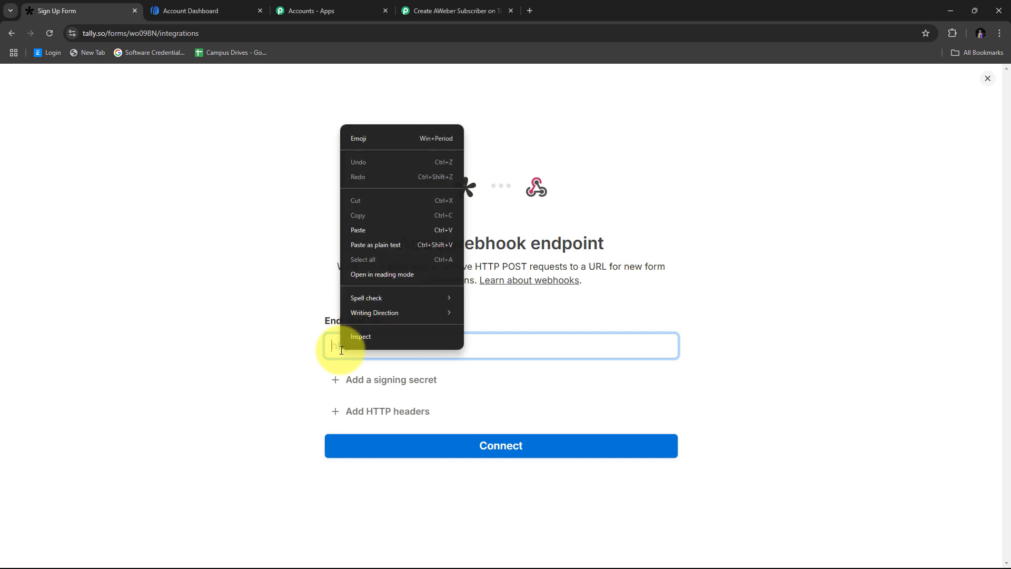
{"action": "left_click", "coordinate": [361, 227]}
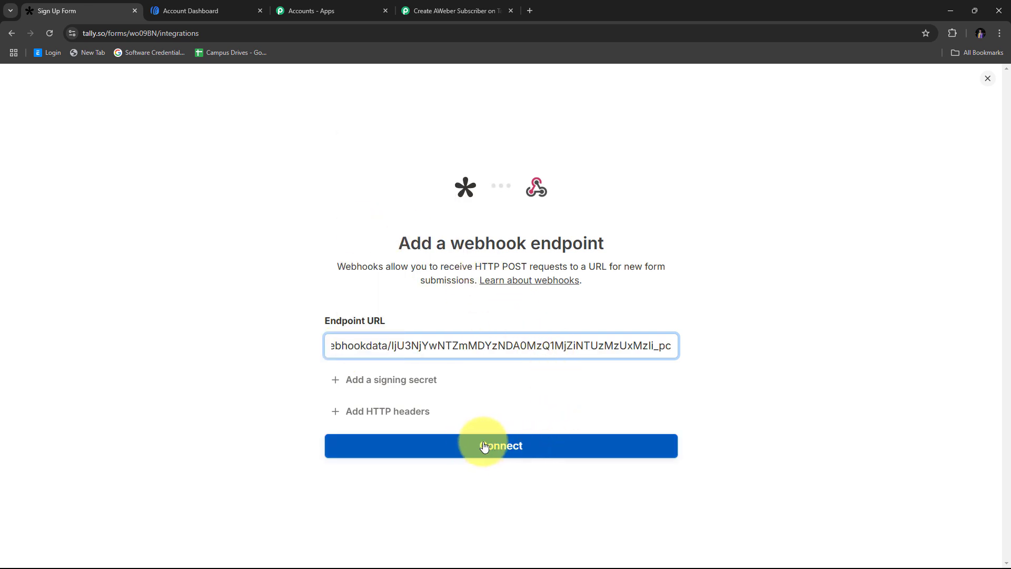
{"action": "left_click", "coordinate": [506, 451]}
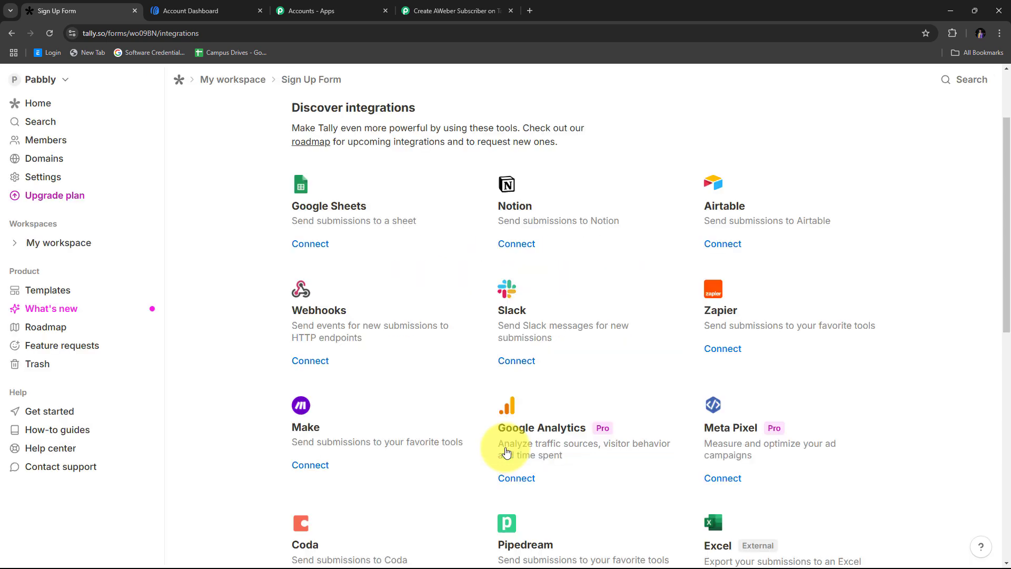
{"action": "scroll", "coordinate": [453, 343], "scroll_direction": "up", "scroll_amount": 2}
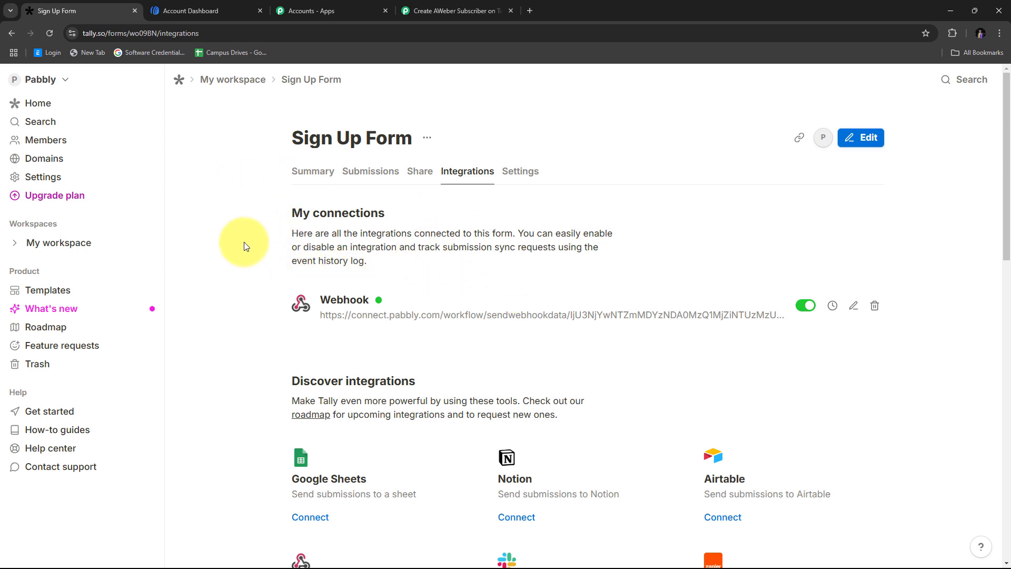
{"action": "left_click", "coordinate": [440, 10]}
- Bring up the Sign Up Form's Share options in Tally and open a fresh browser tab
{"action": "scroll", "coordinate": [494, 253], "scroll_direction": "down", "scroll_amount": 1}
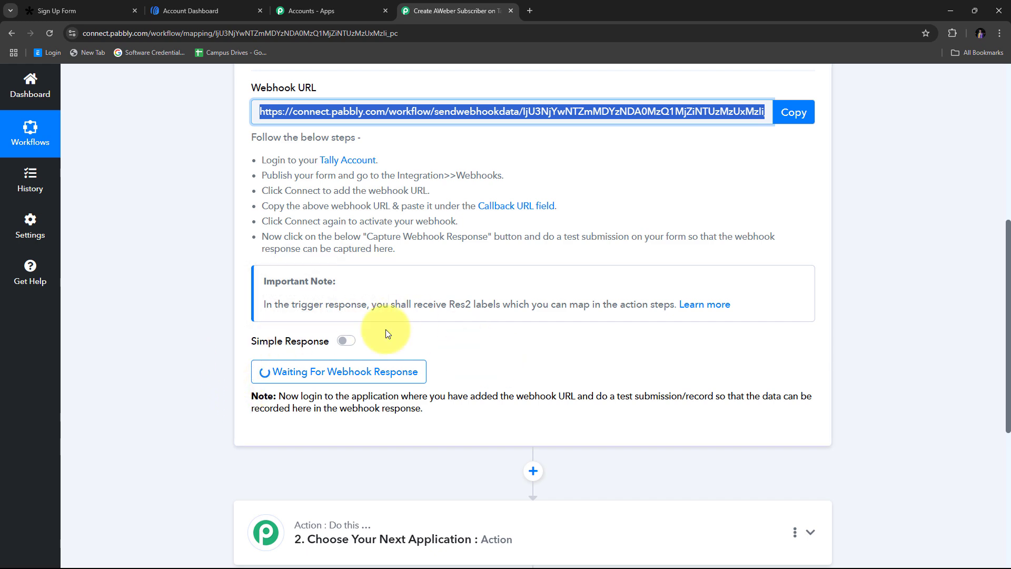
{"action": "left_click", "coordinate": [62, 2]}
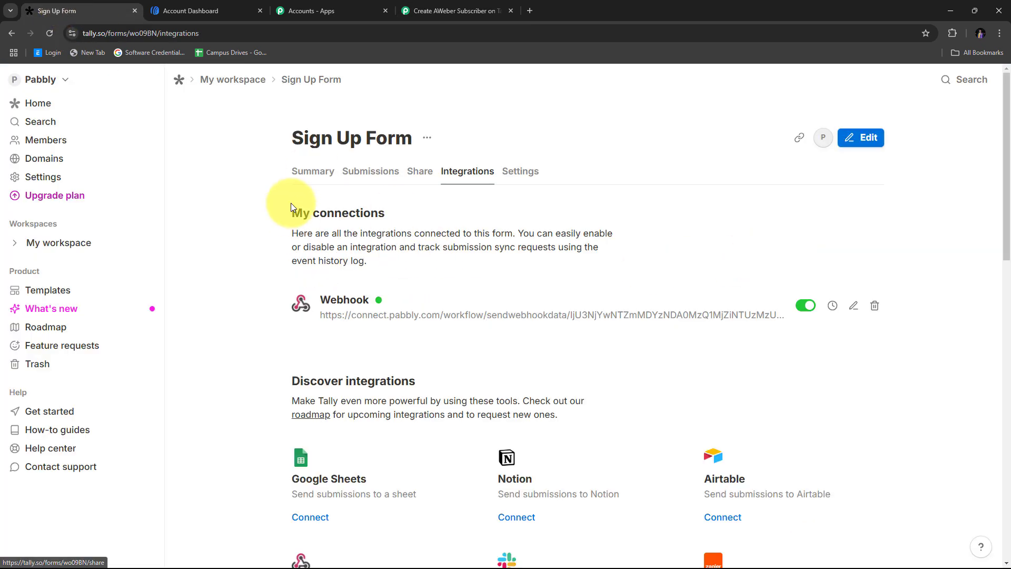
{"action": "left_click", "coordinate": [419, 173]}
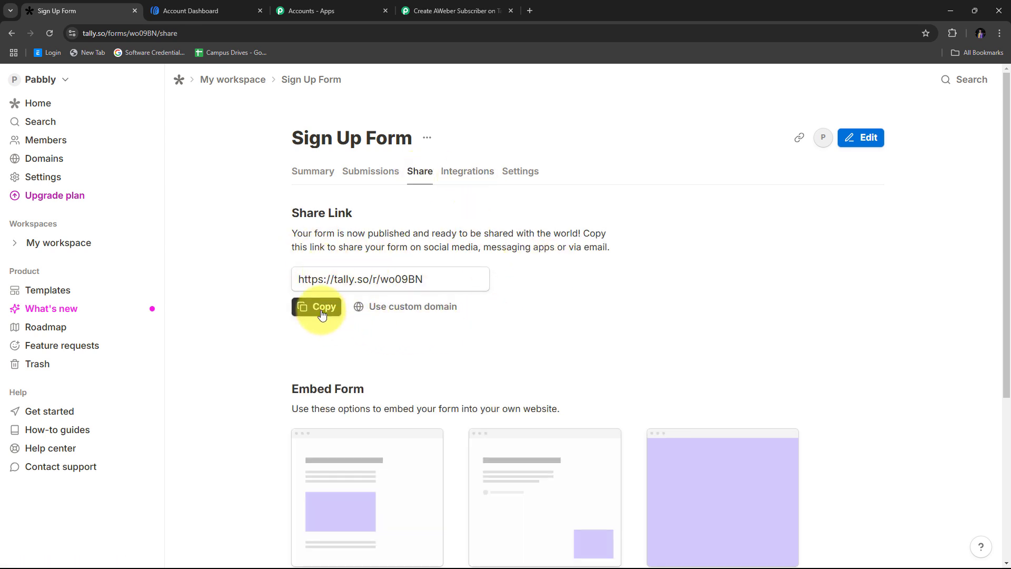
{"action": "left_click", "coordinate": [530, 10]}
- Paste the Tally form link into the new tab and load the Sign Up Form
{"action": "type", "text": "https://tally.so/r/wo09BN"}
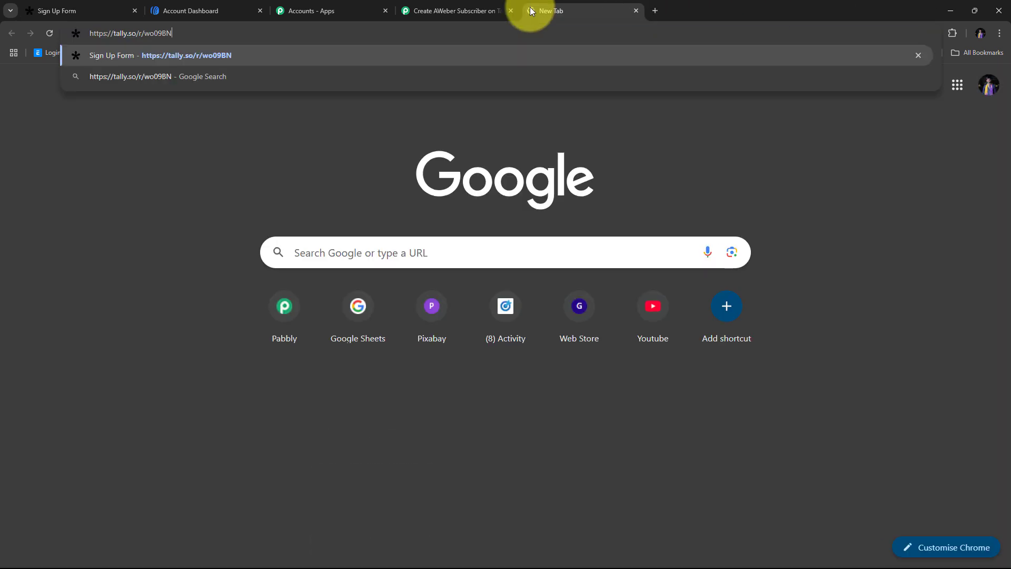
{"action": "key", "text": "Return"}
{"action": "scroll", "coordinate": [296, 226], "scroll_direction": "down", "scroll_amount": 2}
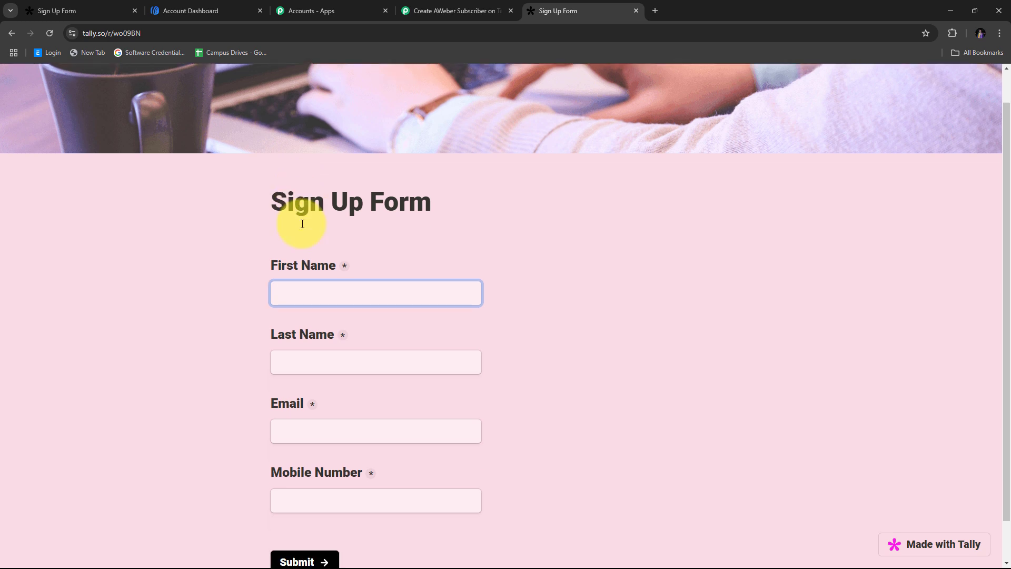
{"action": "scroll", "coordinate": [305, 219], "scroll_direction": "up", "scroll_amount": 2}
{"action": "scroll", "coordinate": [244, 229], "scroll_direction": "down", "scroll_amount": 2}
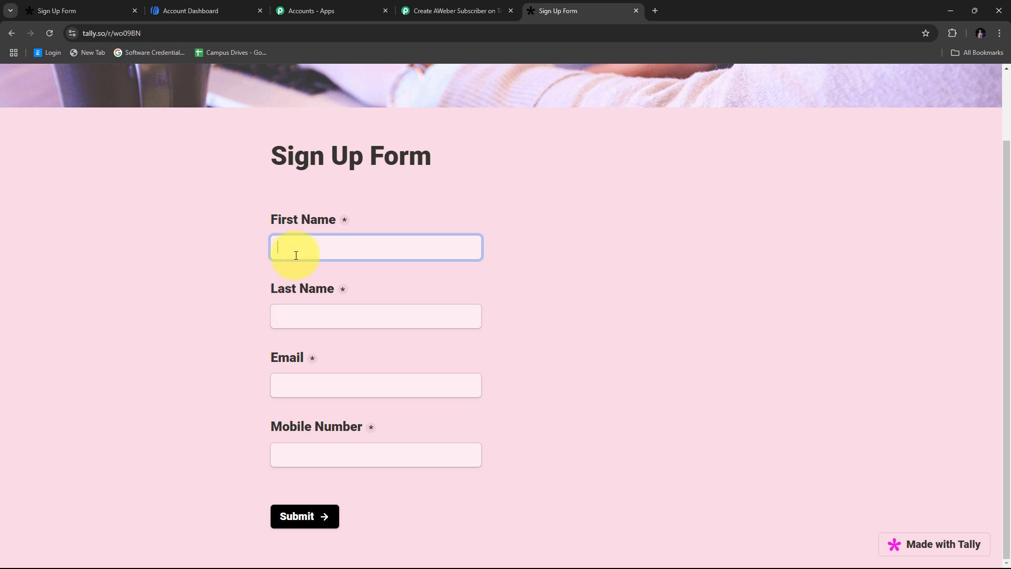
- Fill in first name, last name, email and mobile number, submit, and view the response in Pabbly
{"action": "key", "text": "Tab"}
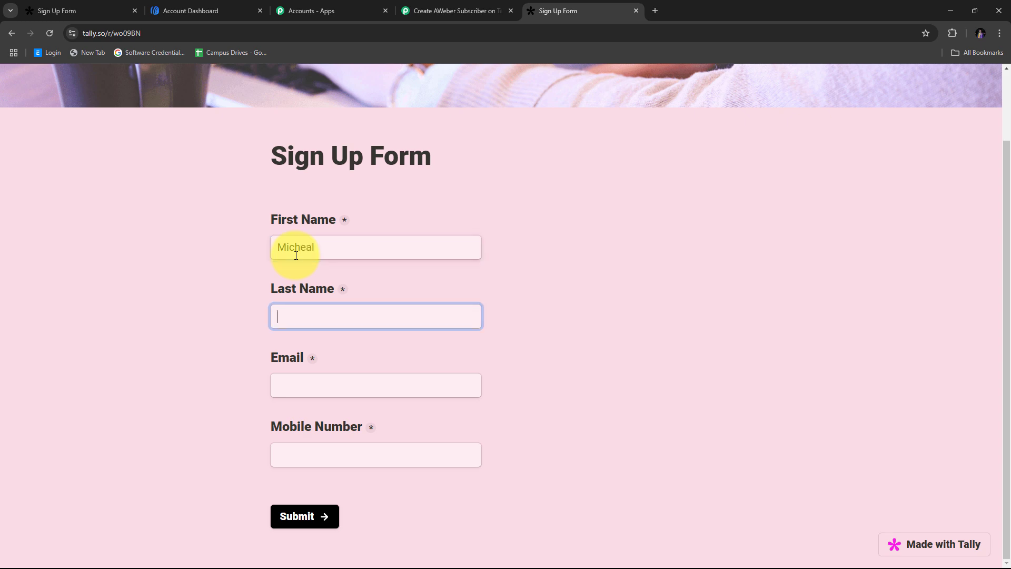
{"action": "key", "text": "Tab"}
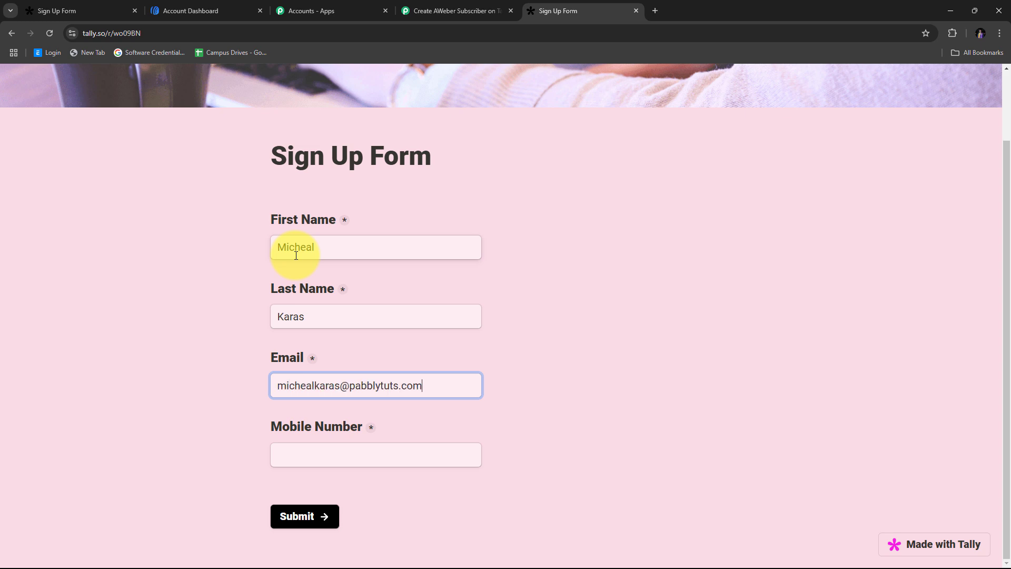
{"action": "key", "text": "Tab"}
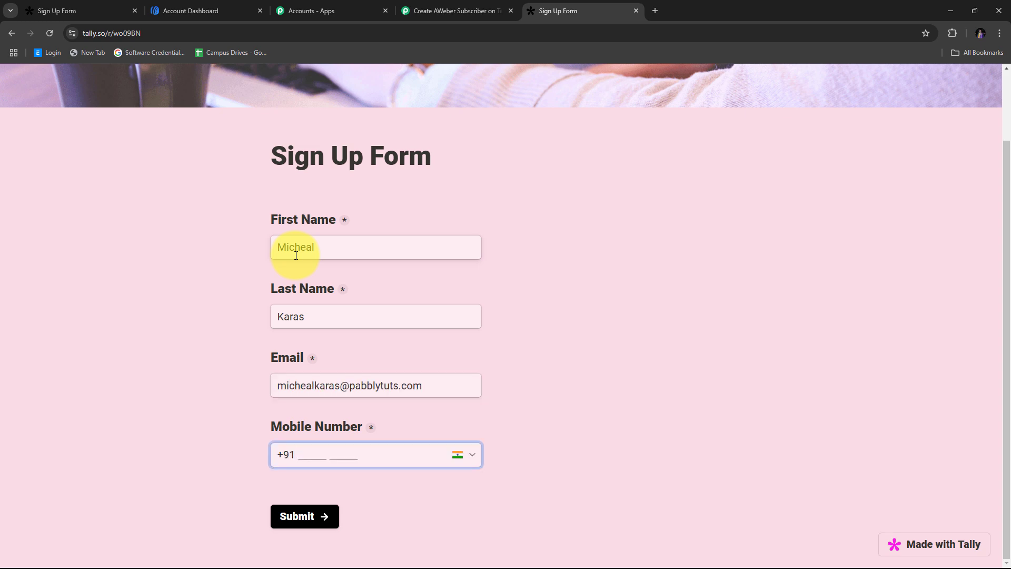
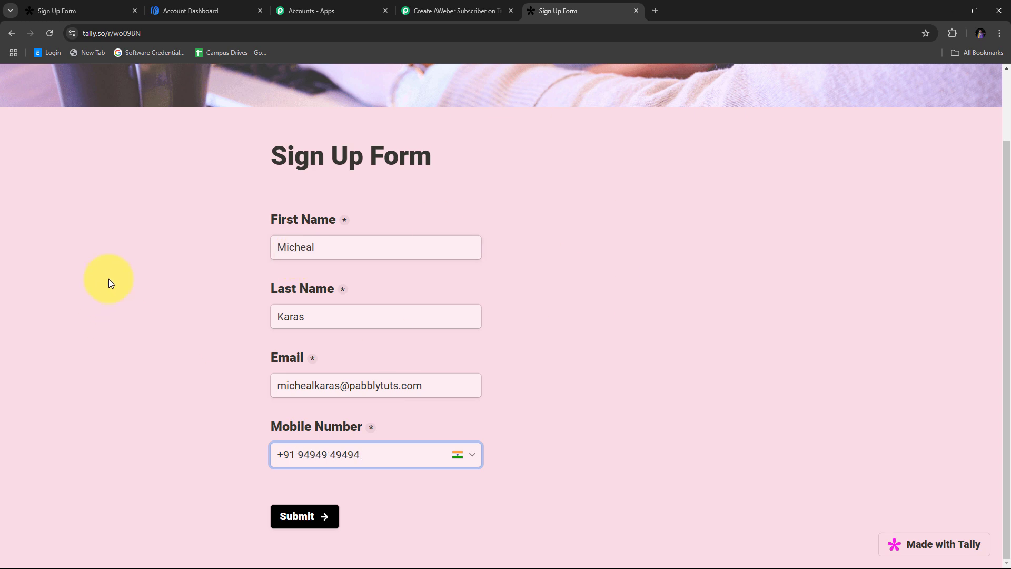
{"action": "left_click", "coordinate": [297, 518]}
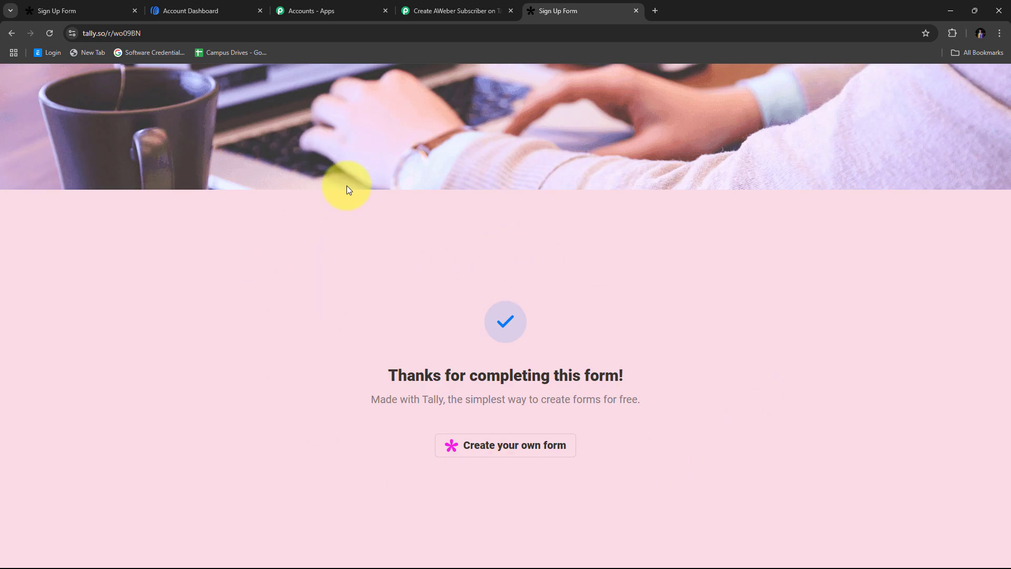
{"action": "left_click", "coordinate": [440, 10]}
{"action": "scroll", "coordinate": [895, 222], "scroll_direction": "down", "scroll_amount": 7}
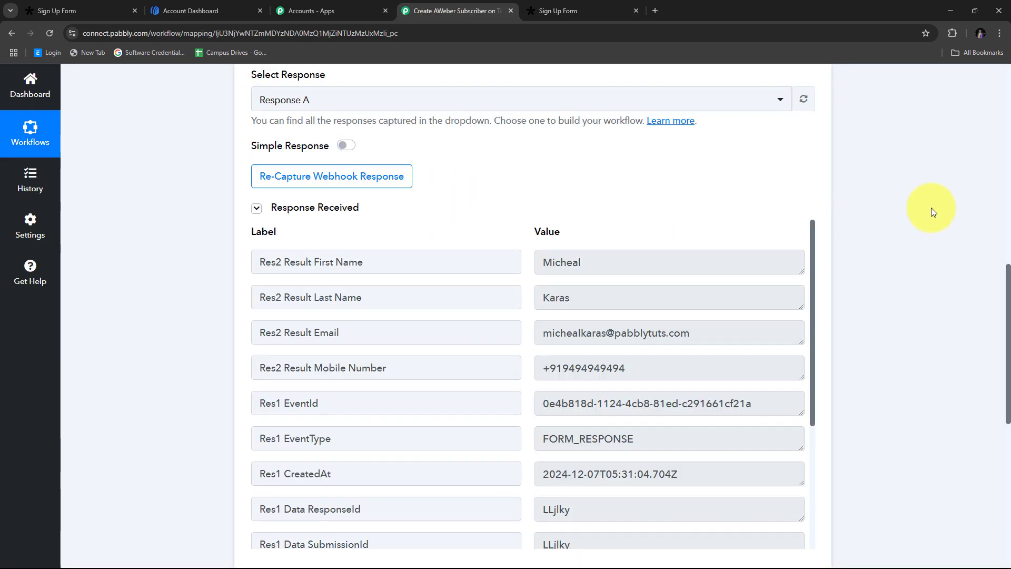
{"action": "scroll", "coordinate": [876, 207], "scroll_direction": "up", "scroll_amount": 2}
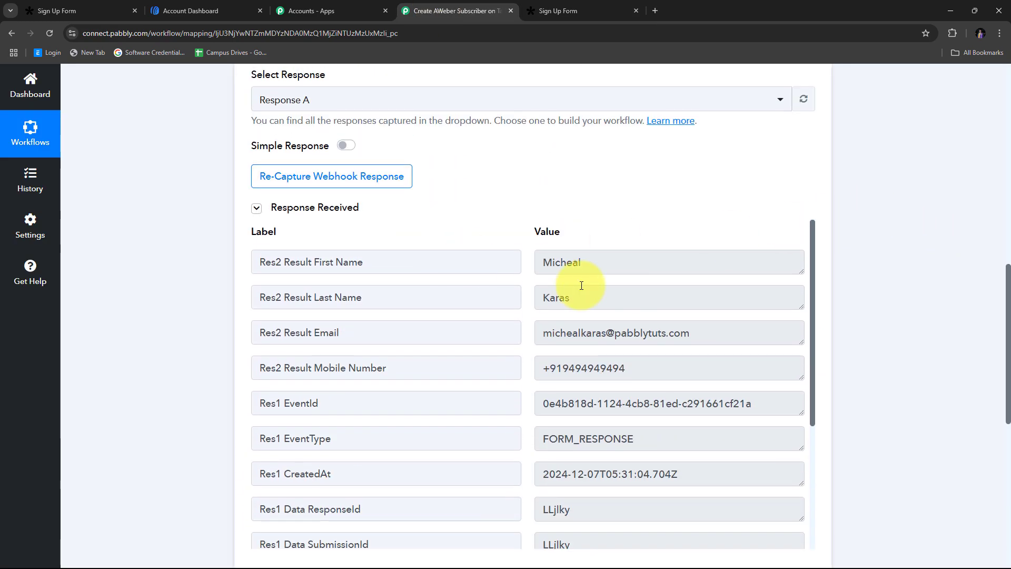
{"action": "scroll", "coordinate": [611, 272], "scroll_direction": "down", "scroll_amount": 2}
{"action": "scroll", "coordinate": [616, 272], "scroll_direction": "up", "scroll_amount": 2}
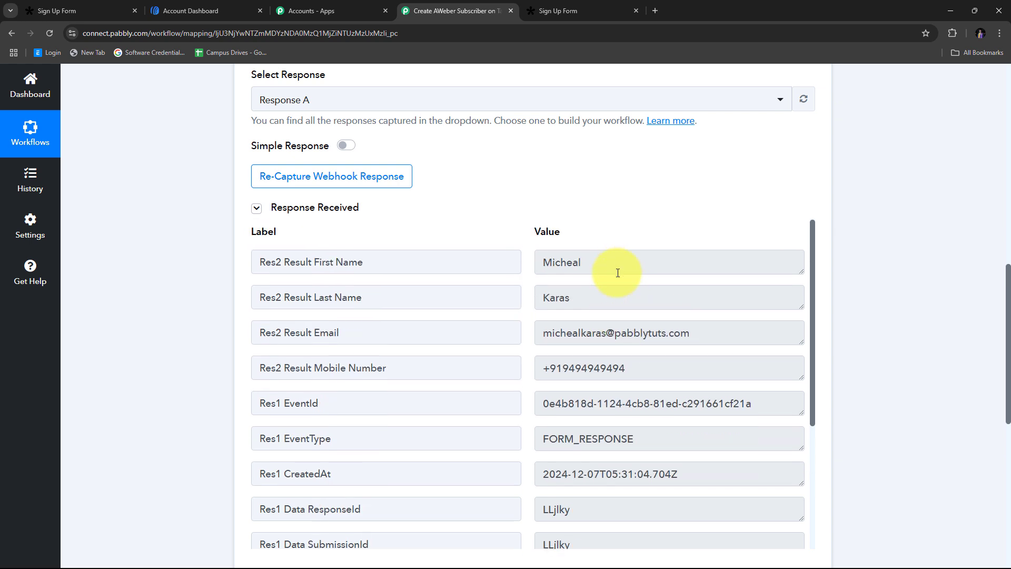
{"action": "scroll", "coordinate": [943, 278], "scroll_direction": "down", "scroll_amount": 1}
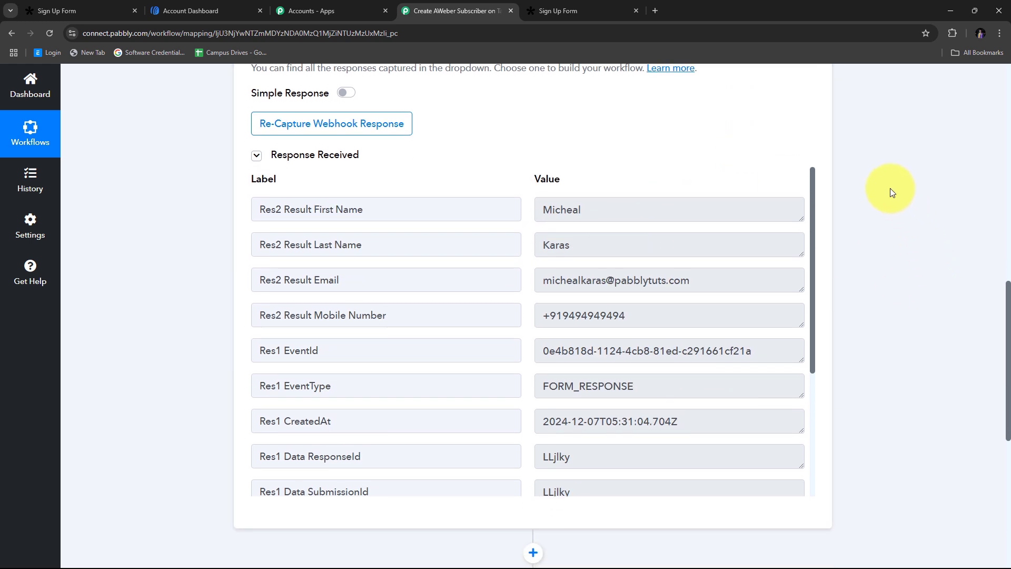
{"action": "scroll", "coordinate": [890, 188], "scroll_direction": "down", "scroll_amount": 1}
{"action": "scroll", "coordinate": [528, 208], "scroll_direction": "down", "scroll_amount": 1}
{"action": "scroll", "coordinate": [528, 207], "scroll_direction": "up", "scroll_amount": 1}
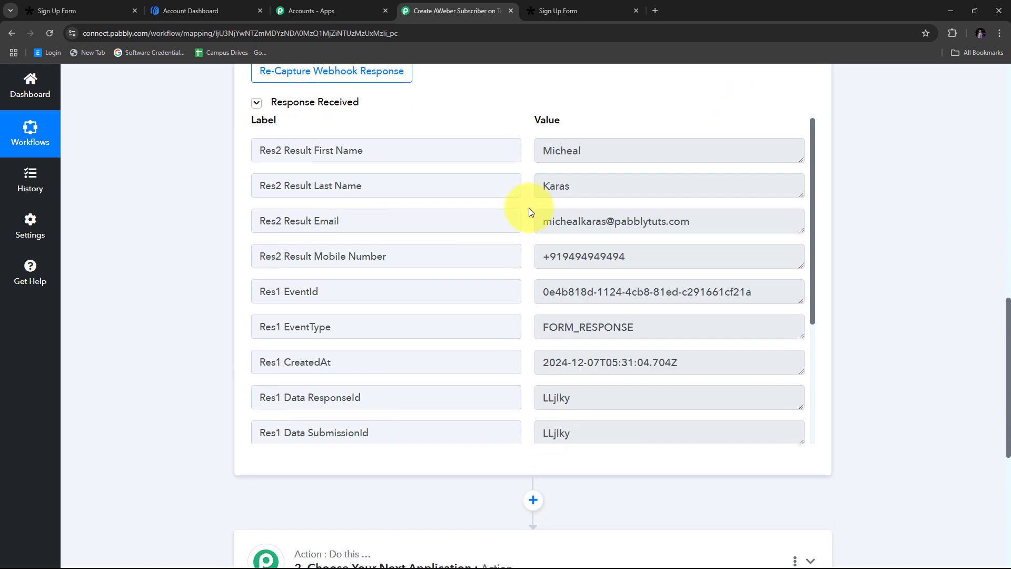
{"action": "scroll", "coordinate": [388, 181], "scroll_direction": "up", "scroll_amount": 1}
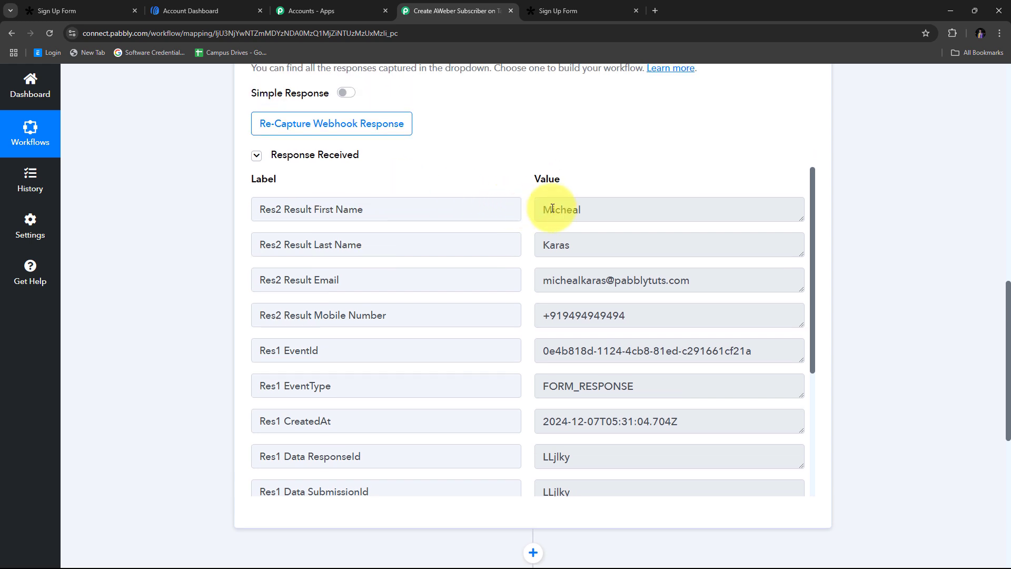
{"action": "left_click", "coordinate": [627, 211]}
{"action": "left_click", "coordinate": [547, 243]}
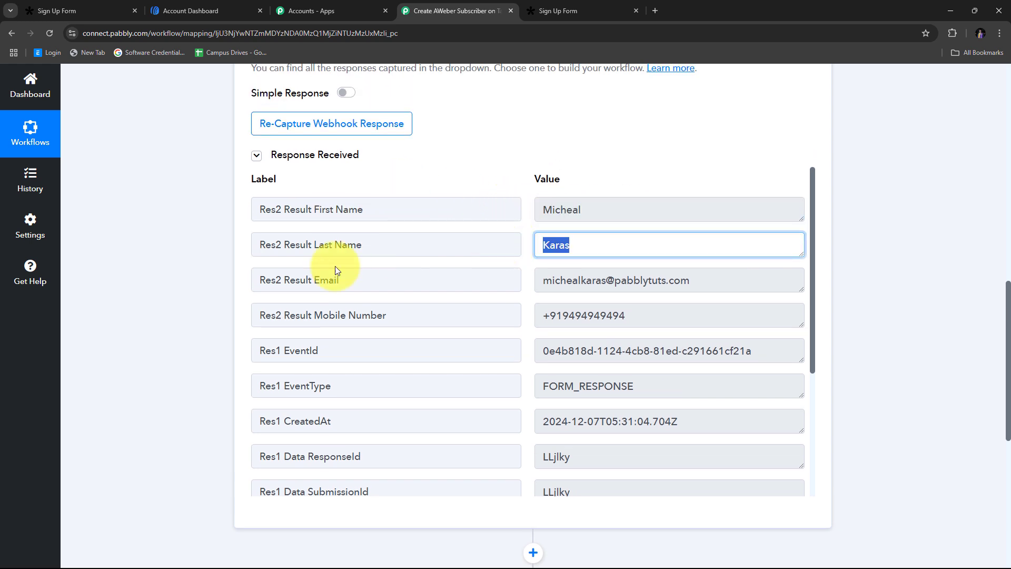
{"action": "left_click", "coordinate": [763, 279]}
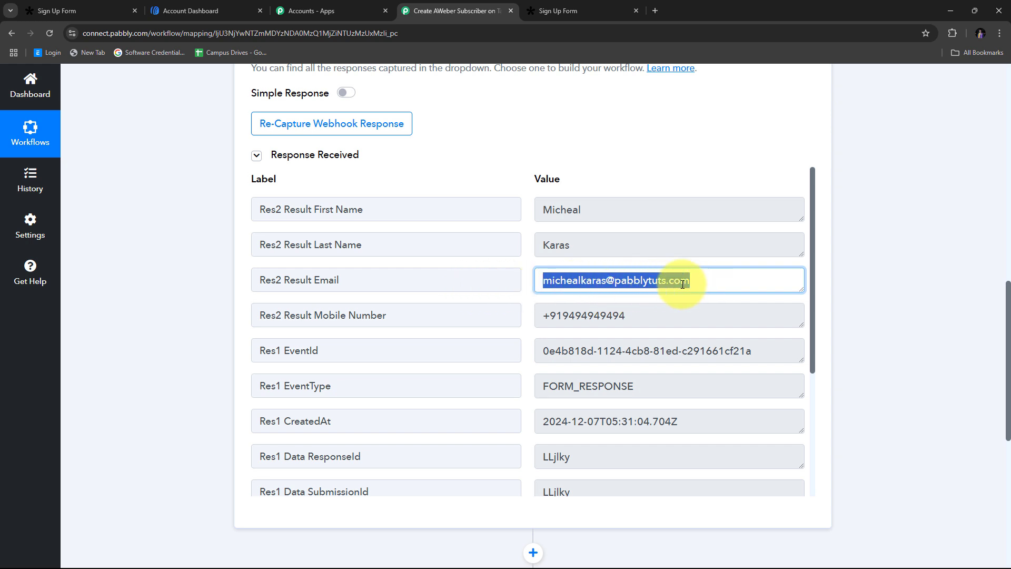
{"action": "left_click", "coordinate": [644, 312]}
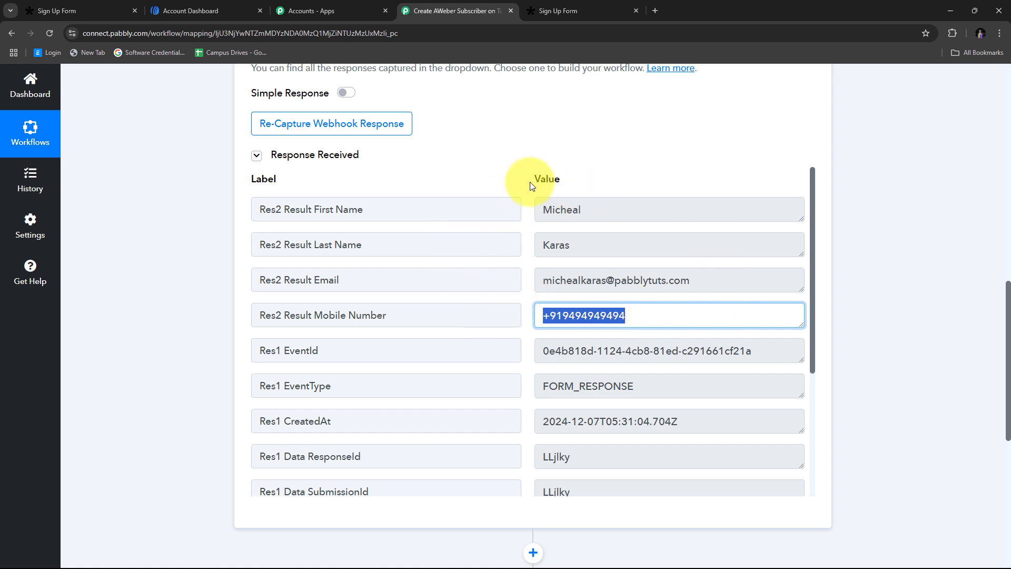
{"action": "left_click", "coordinate": [528, 276]}
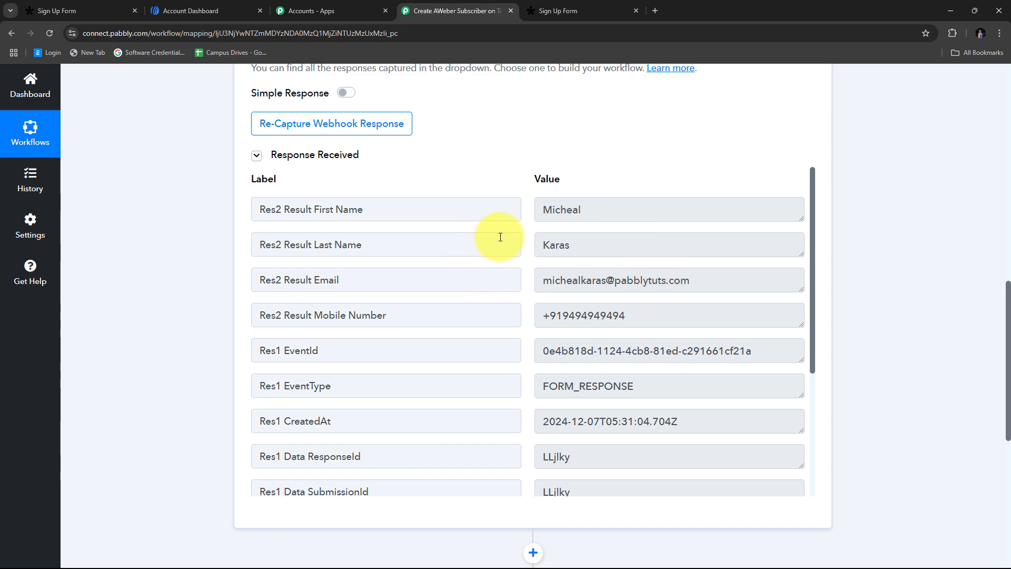
{"action": "scroll", "coordinate": [904, 307], "scroll_direction": "down", "scroll_amount": 5}
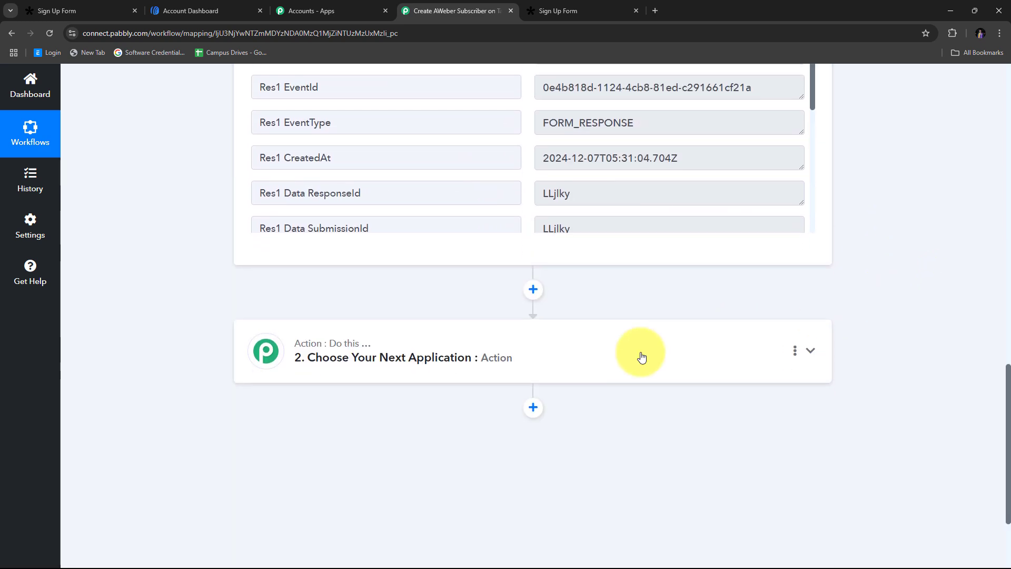
- Expand the second step, choose AWeber with the Add or Update Subscriber event, and begin connecting
{"action": "left_click", "coordinate": [811, 350]}
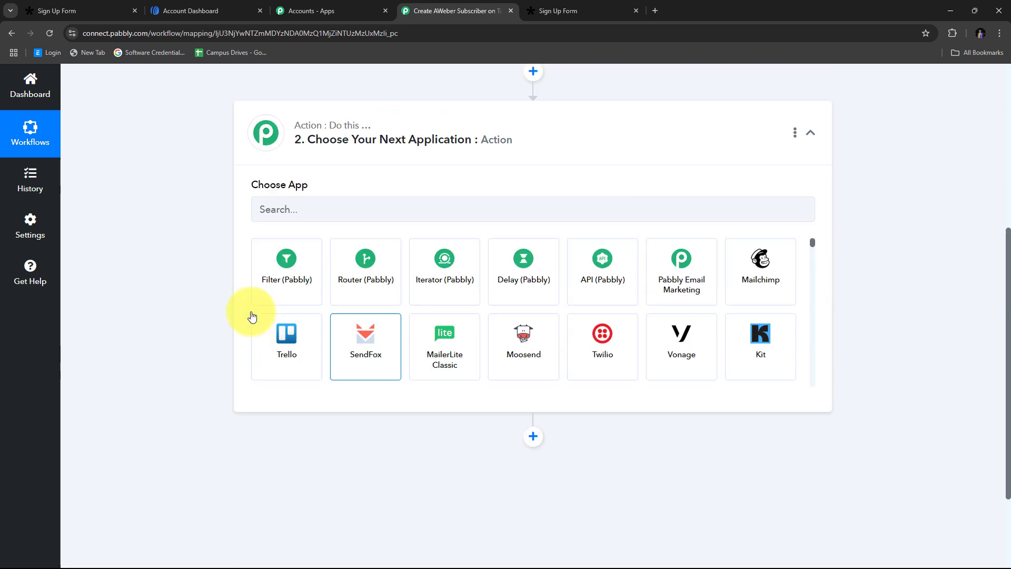
{"action": "scroll", "coordinate": [264, 303], "scroll_direction": "up", "scroll_amount": 2}
{"action": "left_click", "coordinate": [278, 296]}
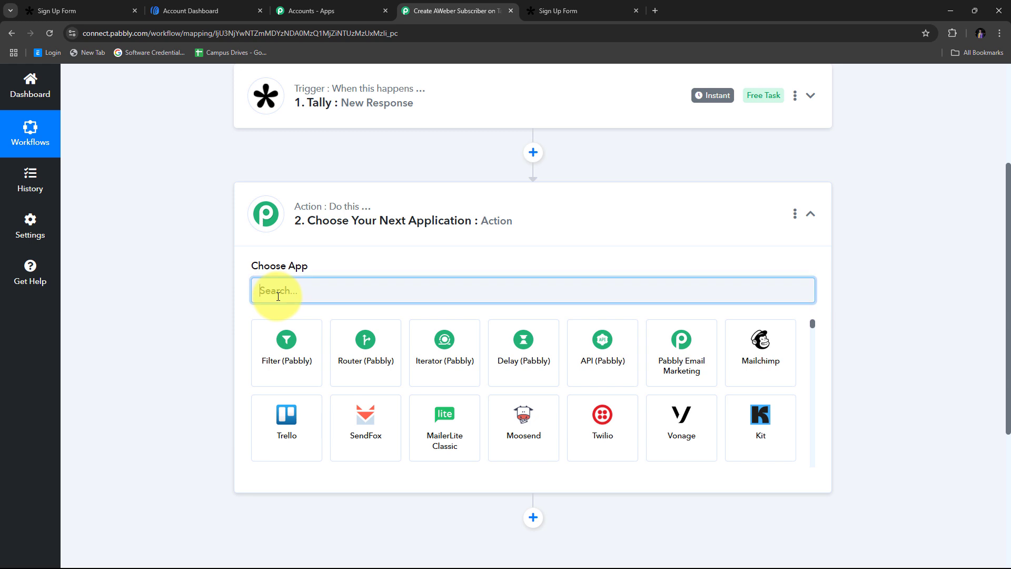
{"action": "type", "text": "AW"}
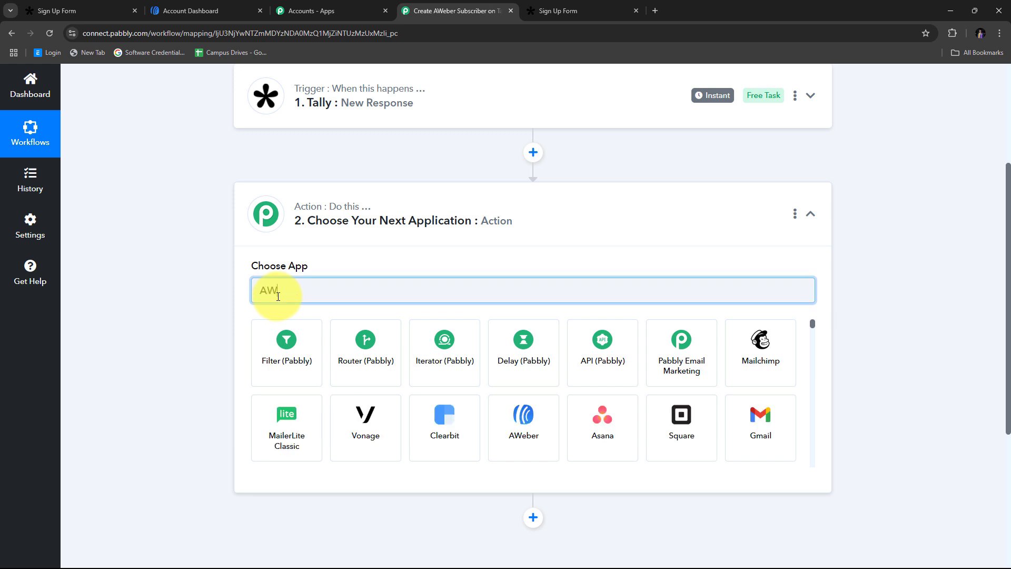
{"action": "type", "text": "eber"}
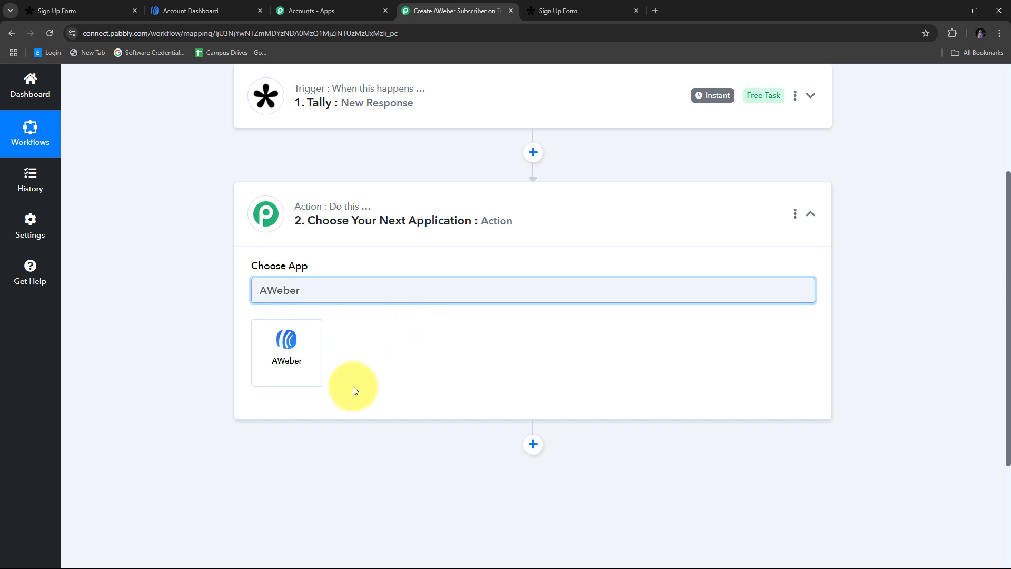
{"action": "left_click", "coordinate": [283, 355]}
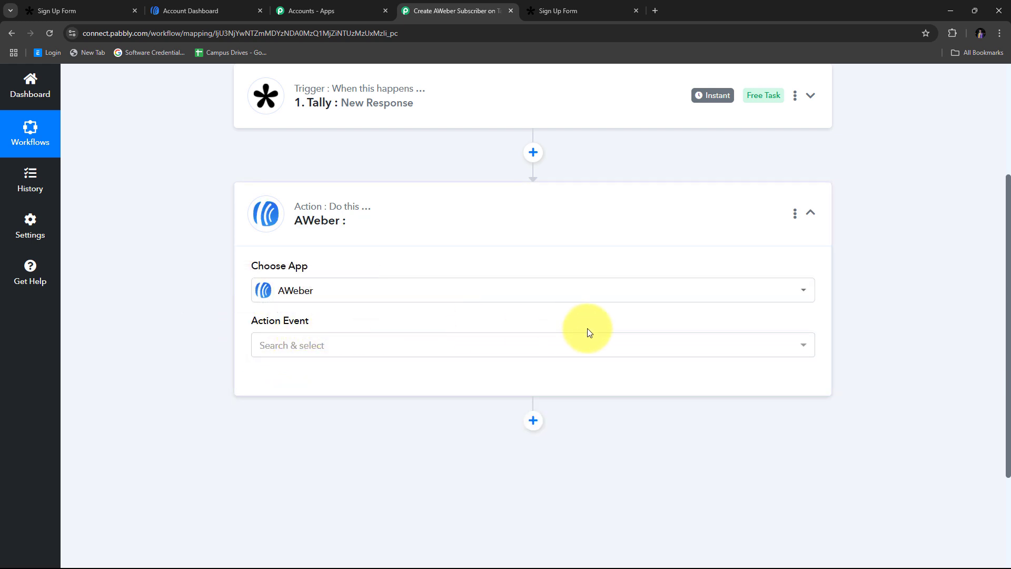
{"action": "left_click", "coordinate": [378, 343]}
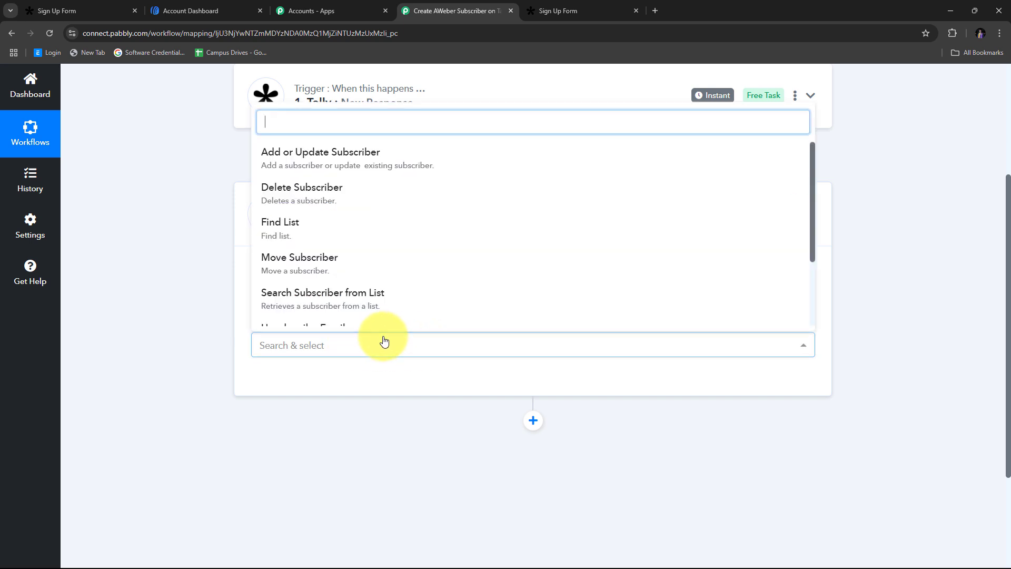
{"action": "left_click", "coordinate": [383, 158]}
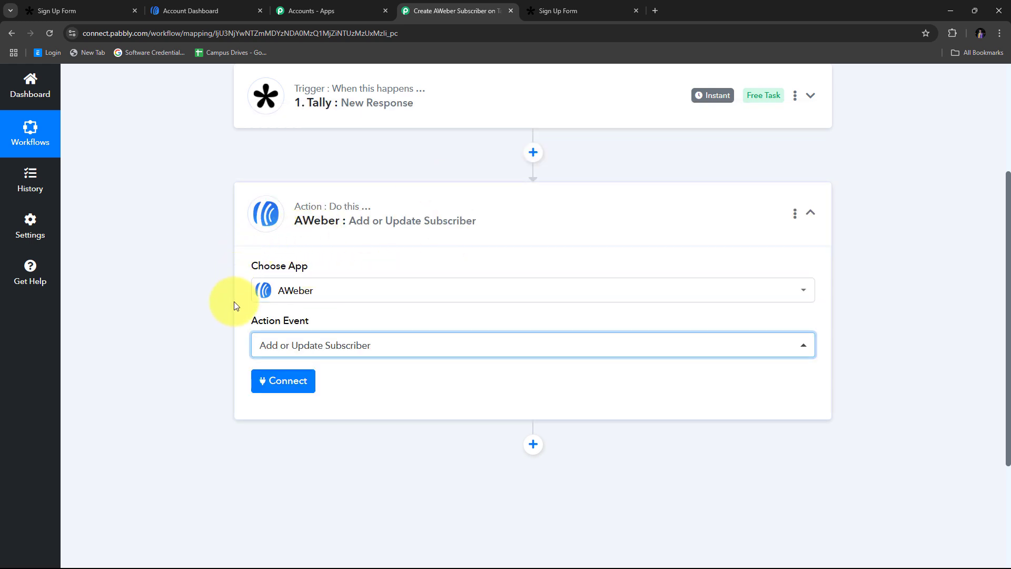
{"action": "left_click", "coordinate": [274, 388]}
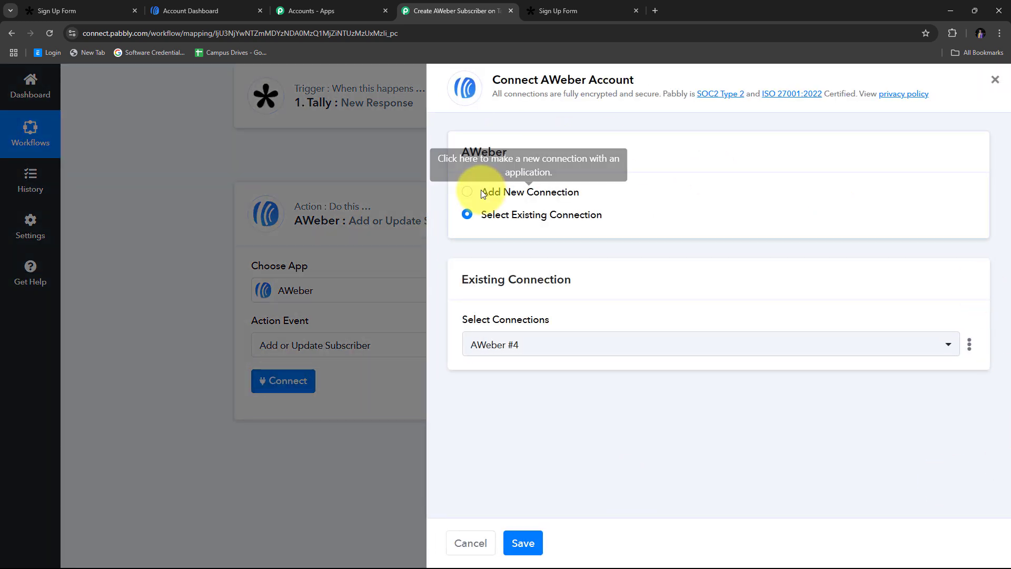
- Add a new AWeber connection, log in to AWeber and allow Pabbly Connect access
{"action": "left_click", "coordinate": [466, 193]}
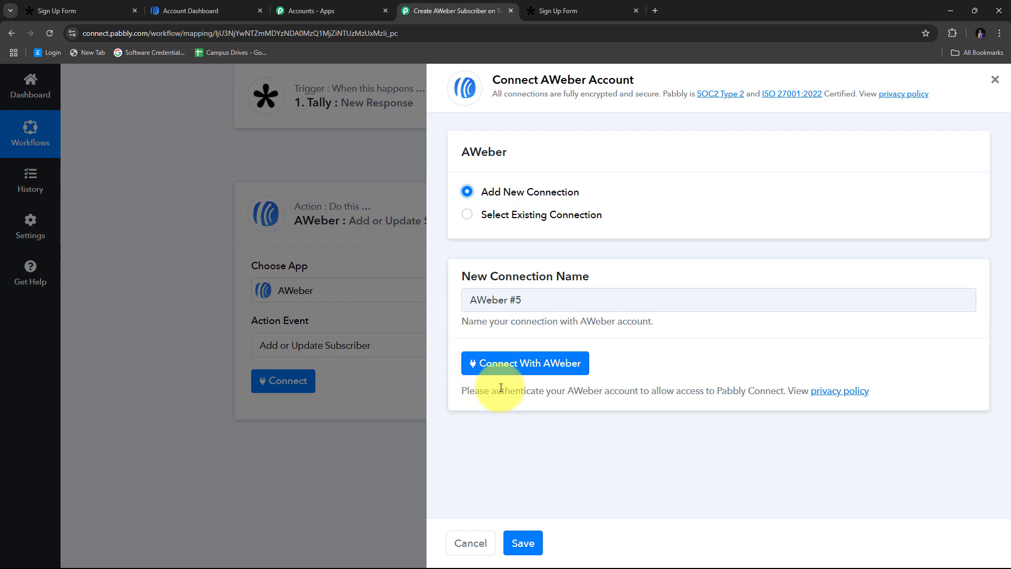
{"action": "left_click", "coordinate": [521, 365]}
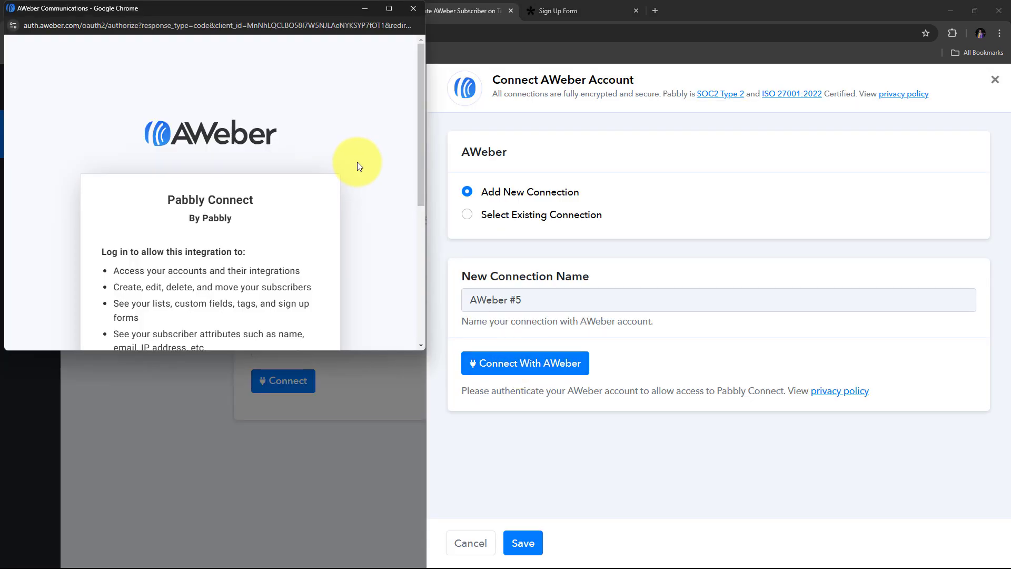
{"action": "scroll", "coordinate": [358, 161], "scroll_direction": "down", "scroll_amount": 6}
{"action": "left_click", "coordinate": [140, 145]}
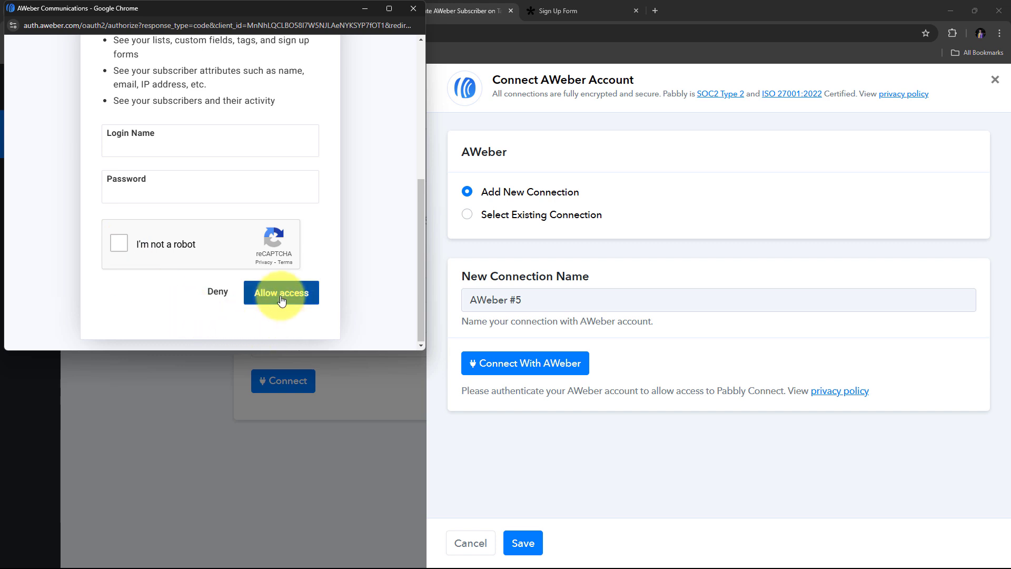
{"action": "left_click", "coordinate": [159, 146]}
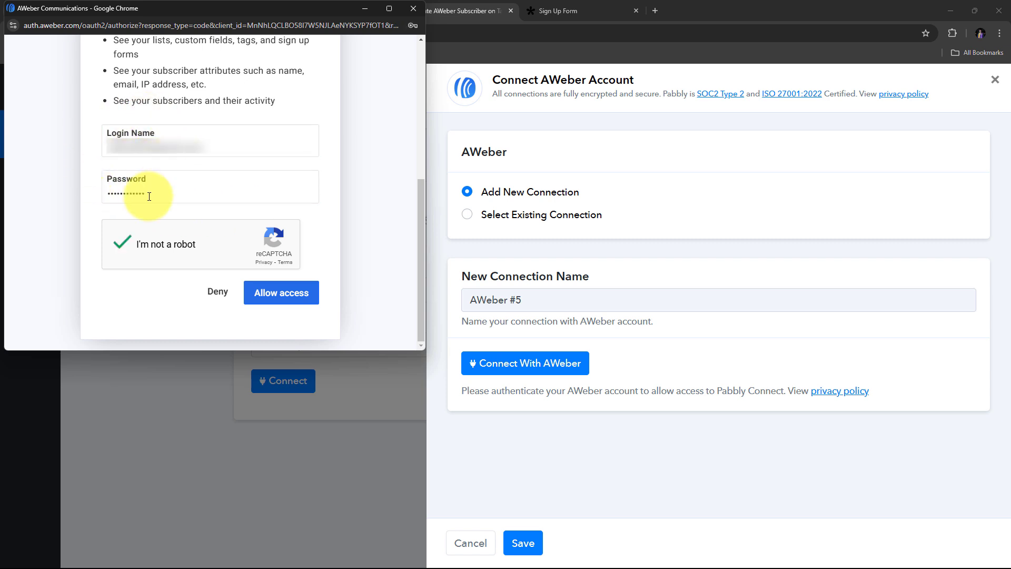
{"action": "left_click", "coordinate": [281, 295]}
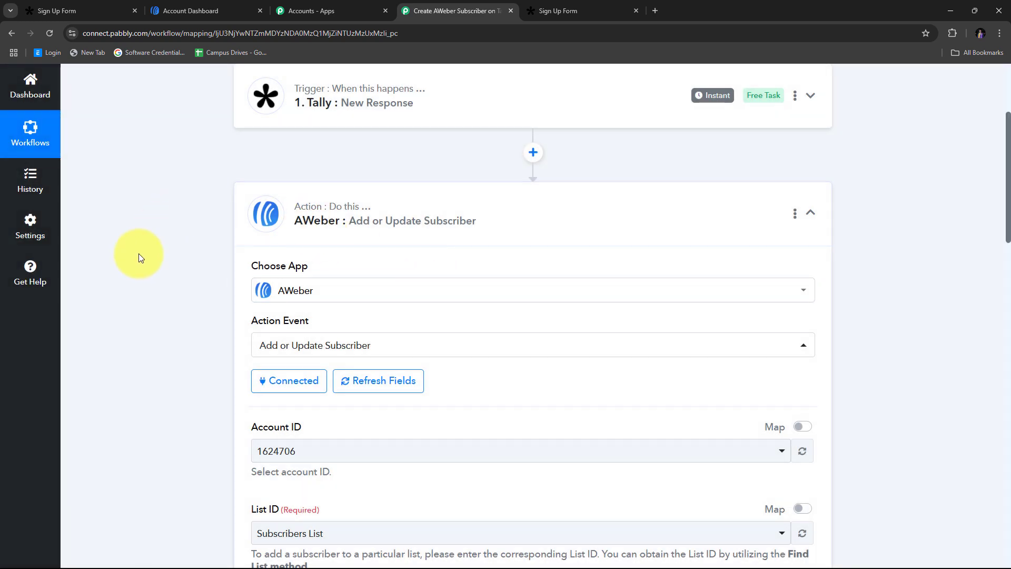
{"action": "scroll", "coordinate": [555, 259], "scroll_direction": "down", "scroll_amount": 8}
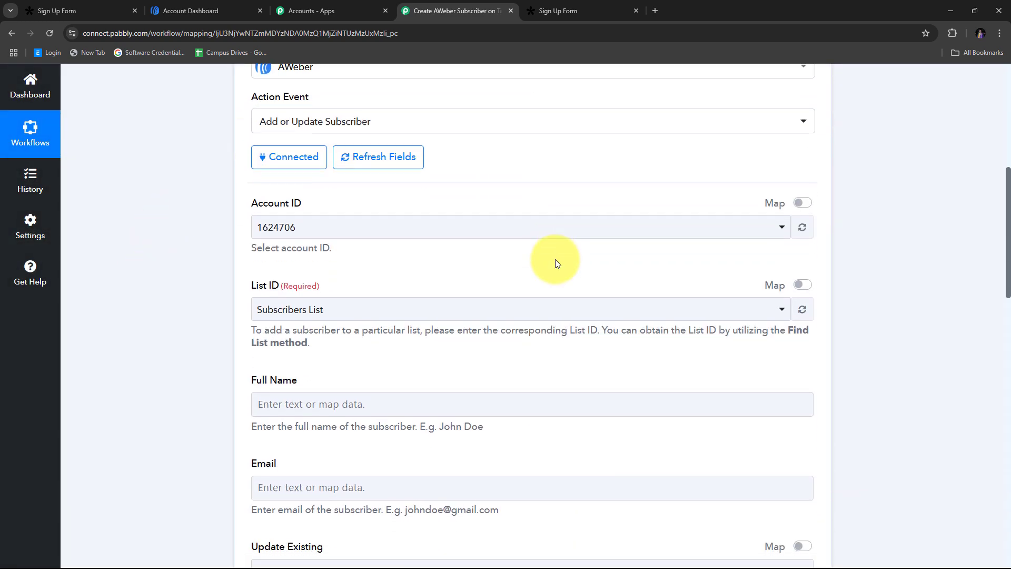
{"action": "scroll", "coordinate": [557, 262], "scroll_direction": "down", "scroll_amount": 14}
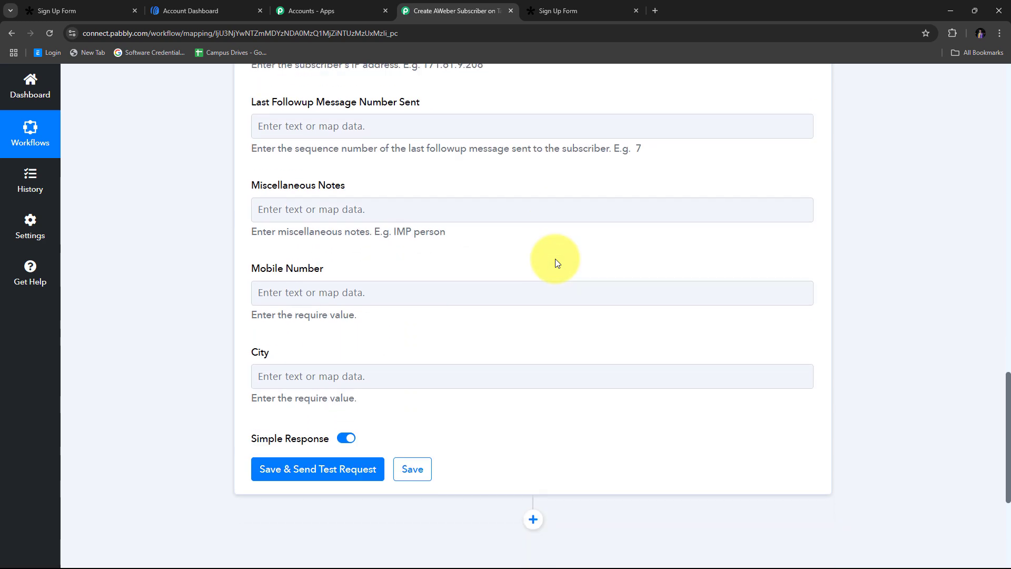
{"action": "scroll", "coordinate": [340, 274], "scroll_direction": "up", "scroll_amount": 18}
{"action": "scroll", "coordinate": [316, 258], "scroll_direction": "down", "scroll_amount": 1}
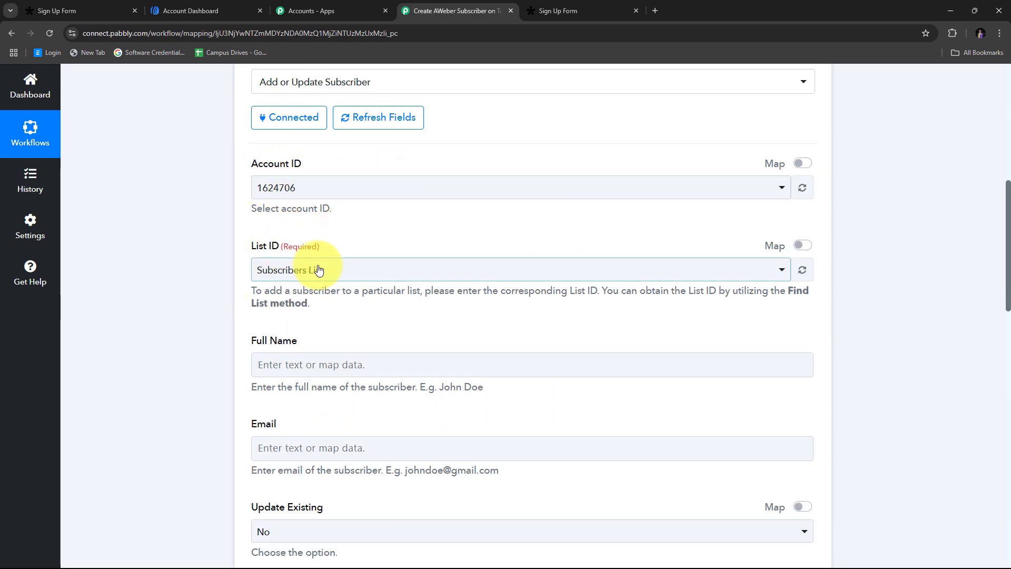
- Select the only AWeber account ID and the Subscribers List
{"action": "left_click", "coordinate": [410, 189]}
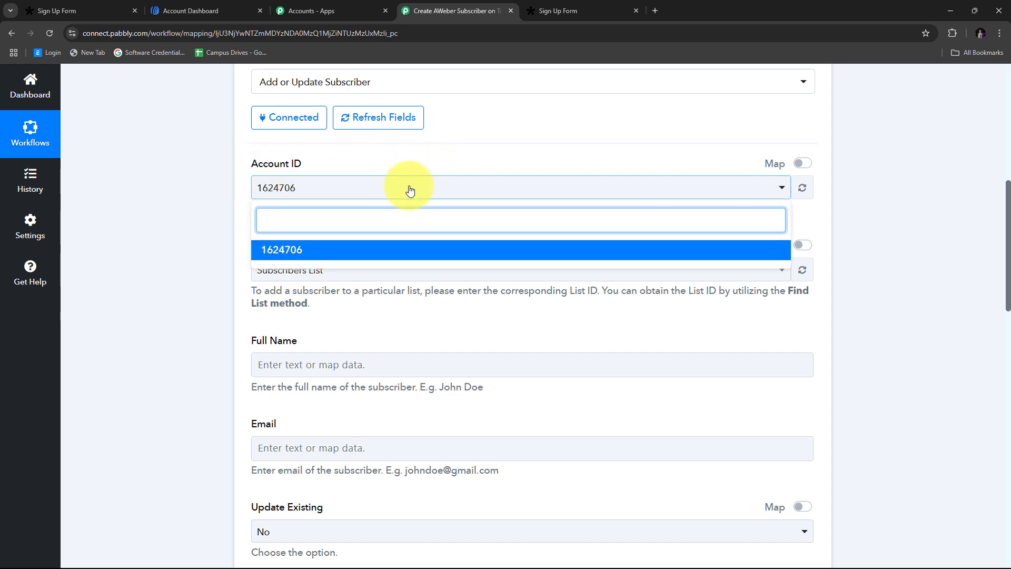
{"action": "left_click", "coordinate": [345, 251]}
{"action": "scroll", "coordinate": [250, 224], "scroll_direction": "down", "scroll_amount": 1}
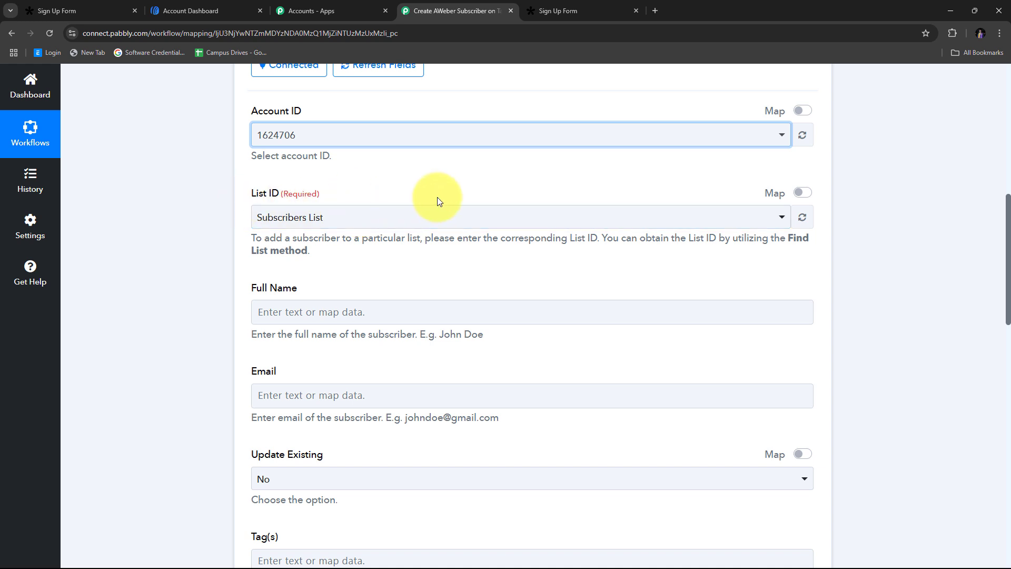
{"action": "left_click", "coordinate": [503, 218]}
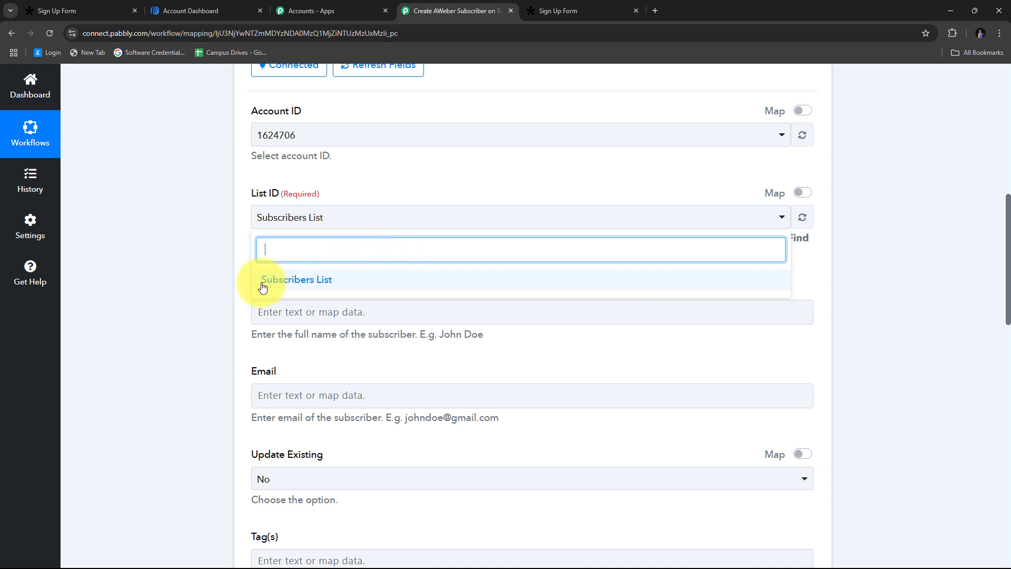
{"action": "left_click", "coordinate": [311, 284]}
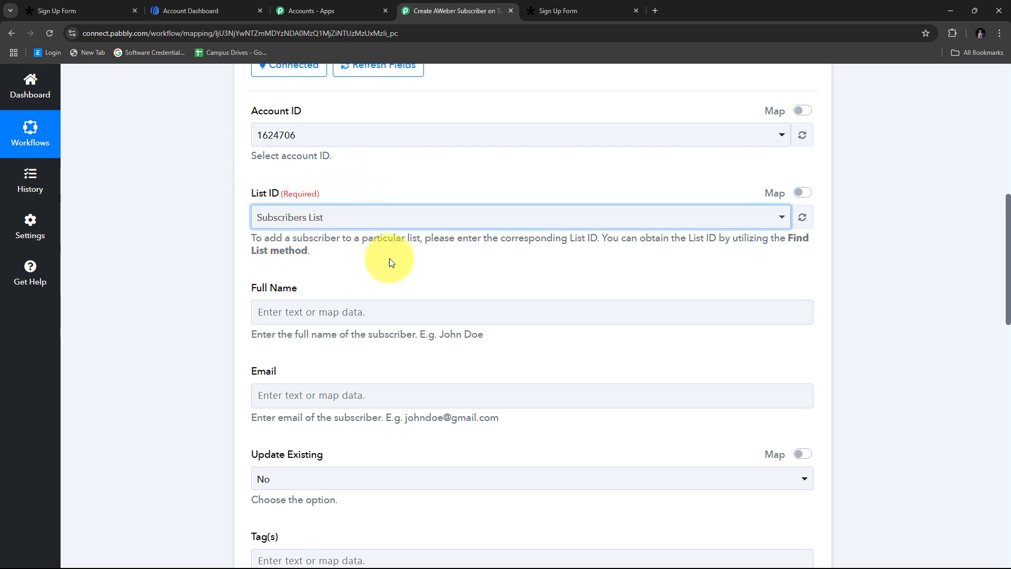
{"action": "scroll", "coordinate": [409, 248], "scroll_direction": "down", "scroll_amount": 10}
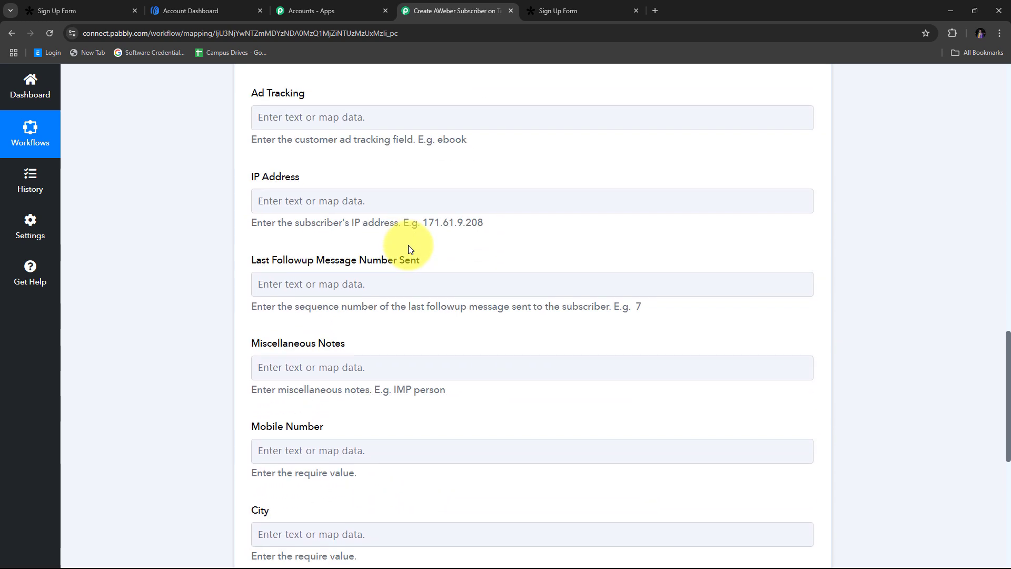
{"action": "scroll", "coordinate": [409, 245], "scroll_direction": "up", "scroll_amount": 9}
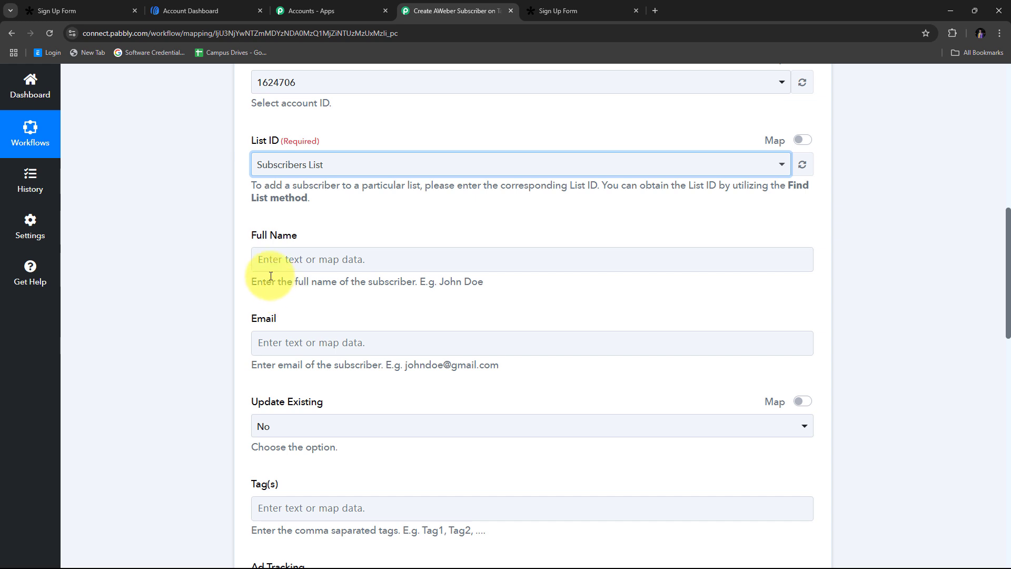
{"action": "scroll", "coordinate": [308, 287], "scroll_direction": "down", "scroll_amount": 2}
{"action": "scroll", "coordinate": [314, 295], "scroll_direction": "up", "scroll_amount": 2}
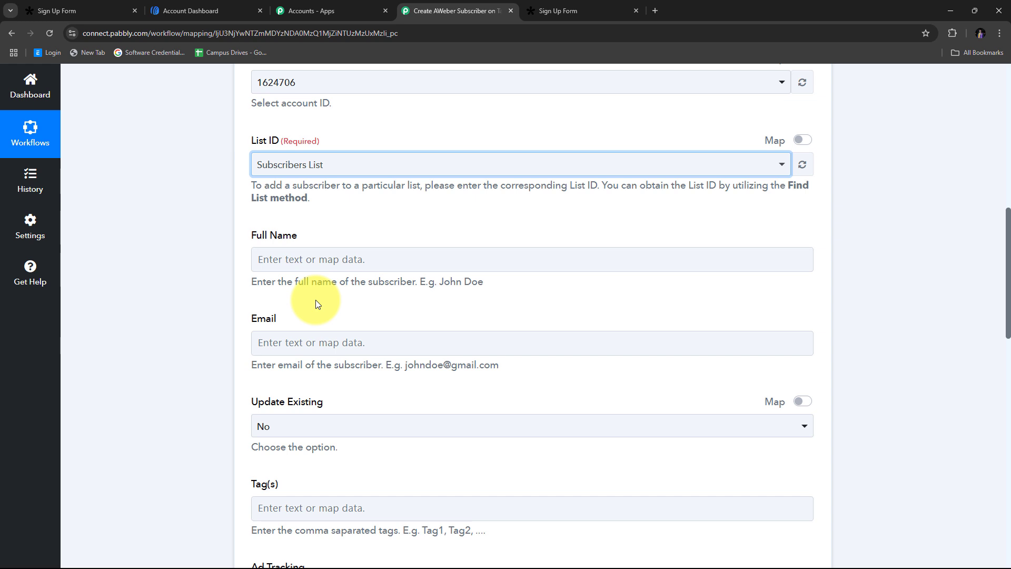
{"action": "left_click", "coordinate": [277, 262]}
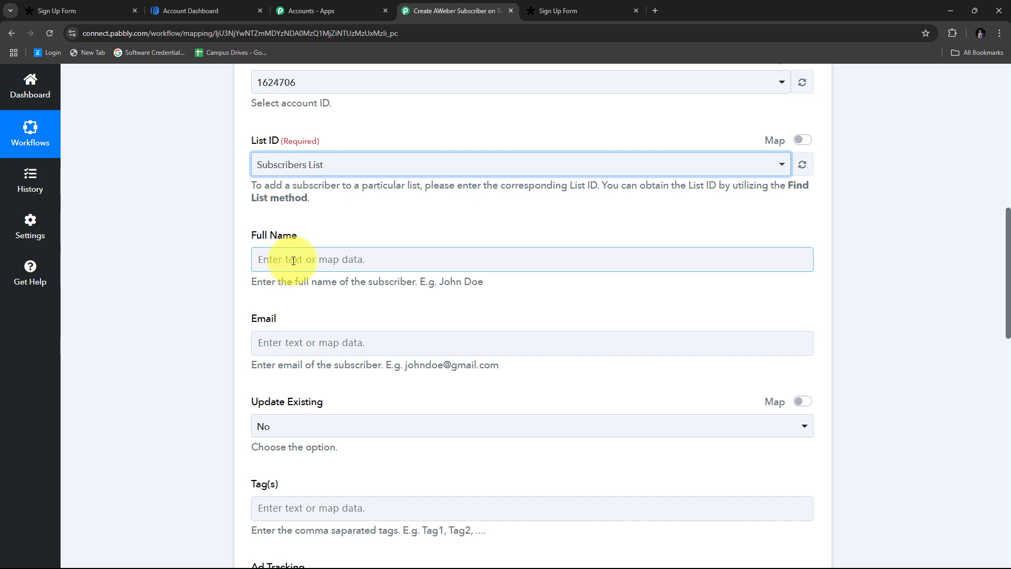
- Map the Tally Res2 First Name and Last Name tokens into AWeber's Full Name field
{"action": "left_click", "coordinate": [289, 261]}
{"action": "scroll", "coordinate": [438, 237], "scroll_direction": "down", "scroll_amount": 1}
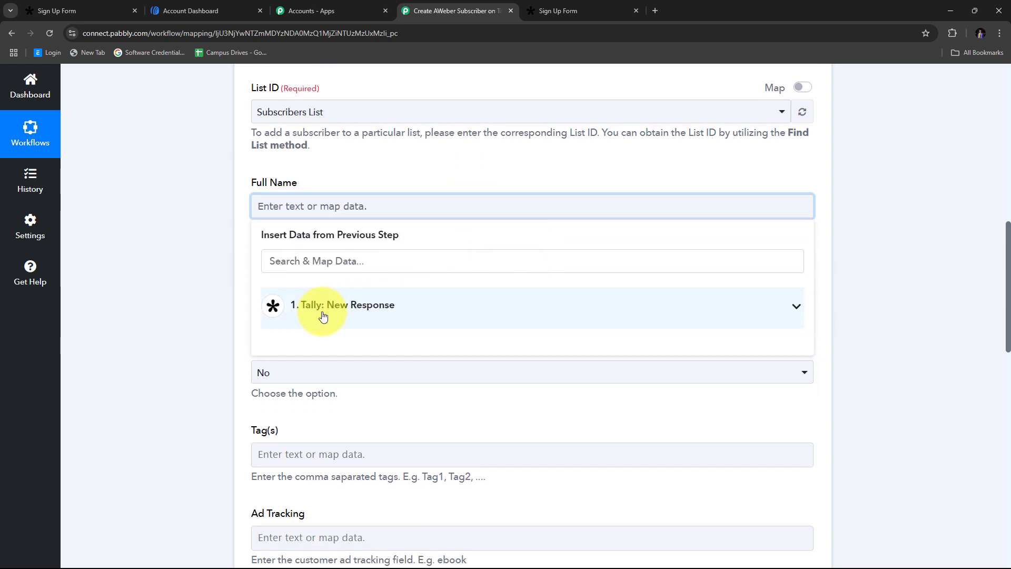
{"action": "left_click", "coordinate": [384, 316]}
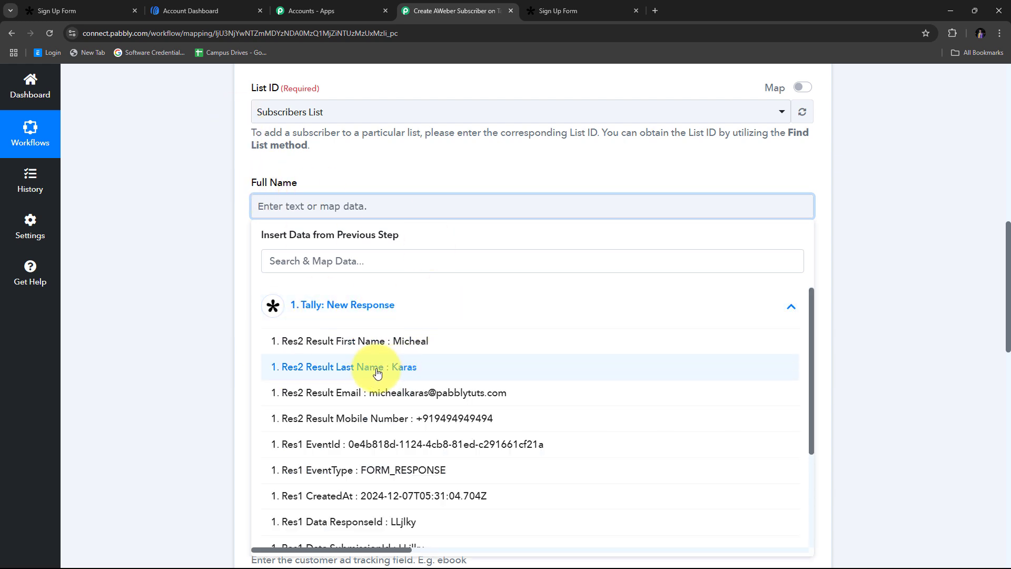
{"action": "left_click", "coordinate": [408, 345]}
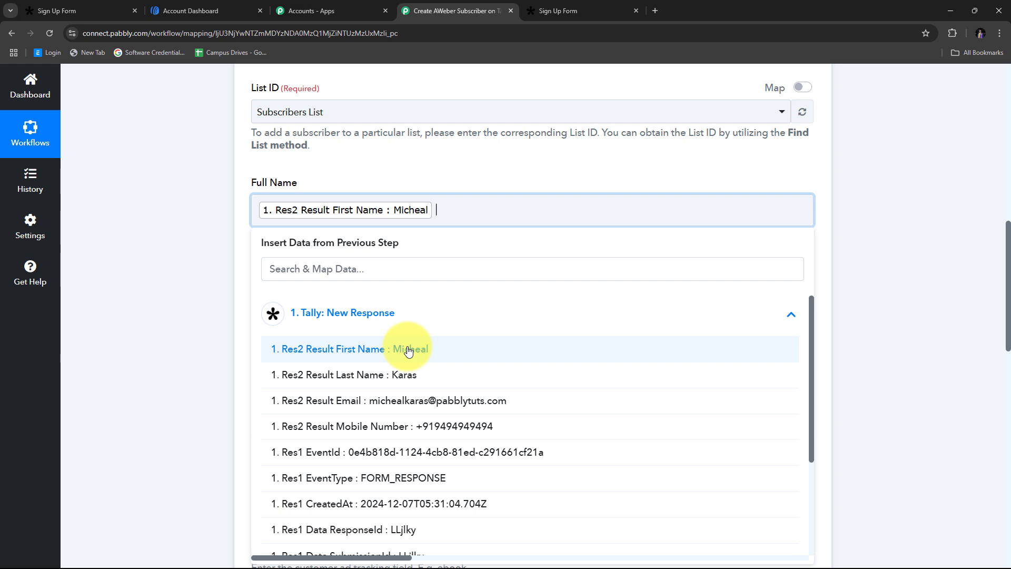
{"action": "left_click", "coordinate": [394, 380]}
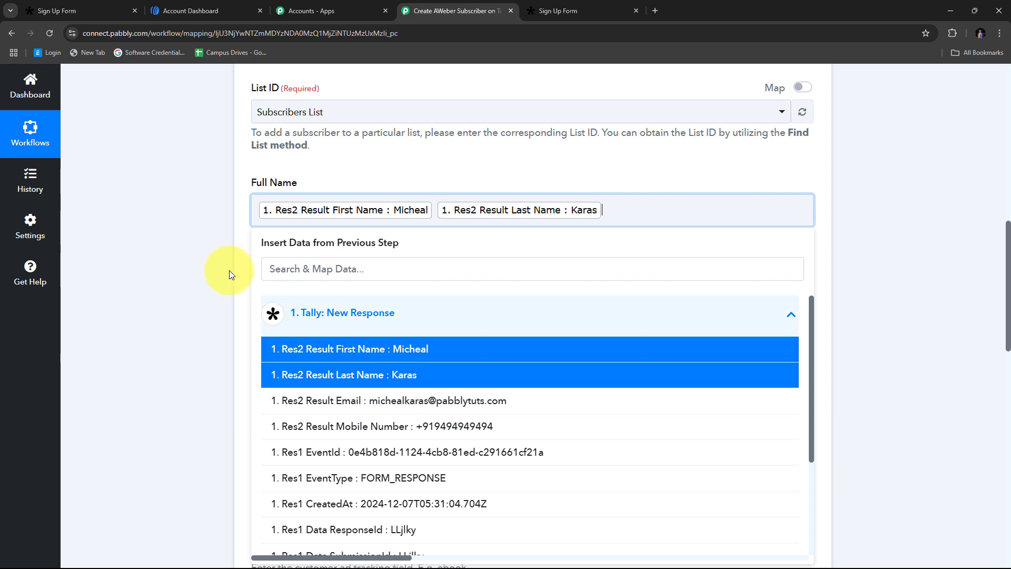
{"action": "left_click", "coordinate": [229, 270]}
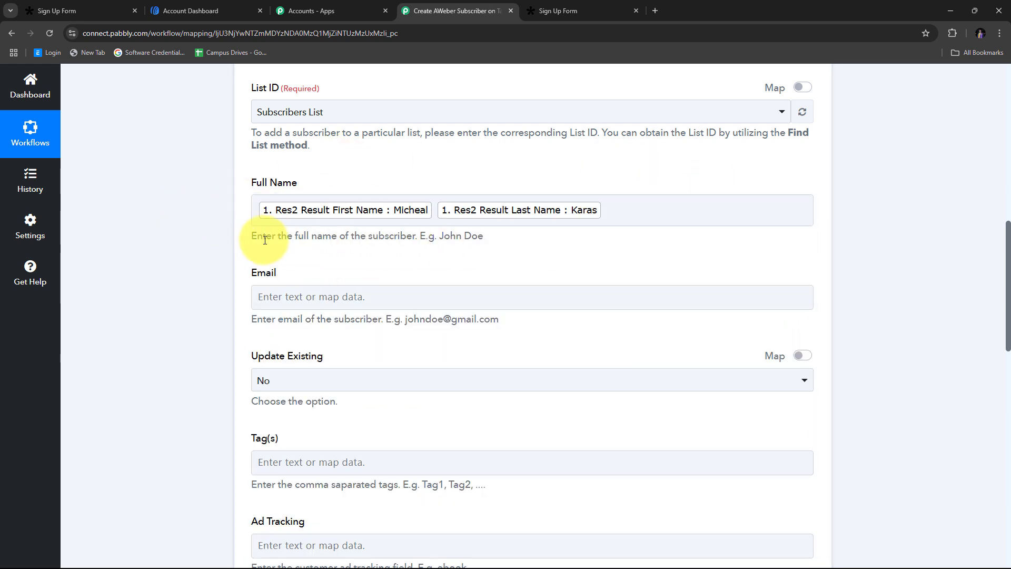
- Map the Tally: New Response Res2 Result Email token into AWeber's Email field
{"action": "scroll", "coordinate": [338, 233], "scroll_direction": "down", "scroll_amount": 1}
{"action": "left_click", "coordinate": [295, 243]}
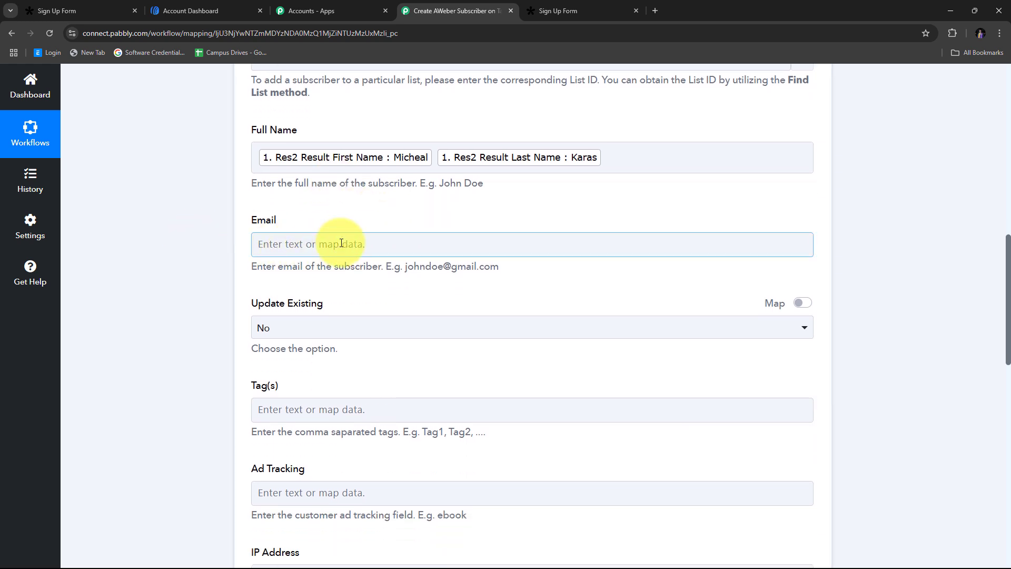
{"action": "left_click", "coordinate": [317, 244]}
{"action": "left_click", "coordinate": [410, 340]}
{"action": "scroll", "coordinate": [410, 335], "scroll_direction": "down", "scroll_amount": 2}
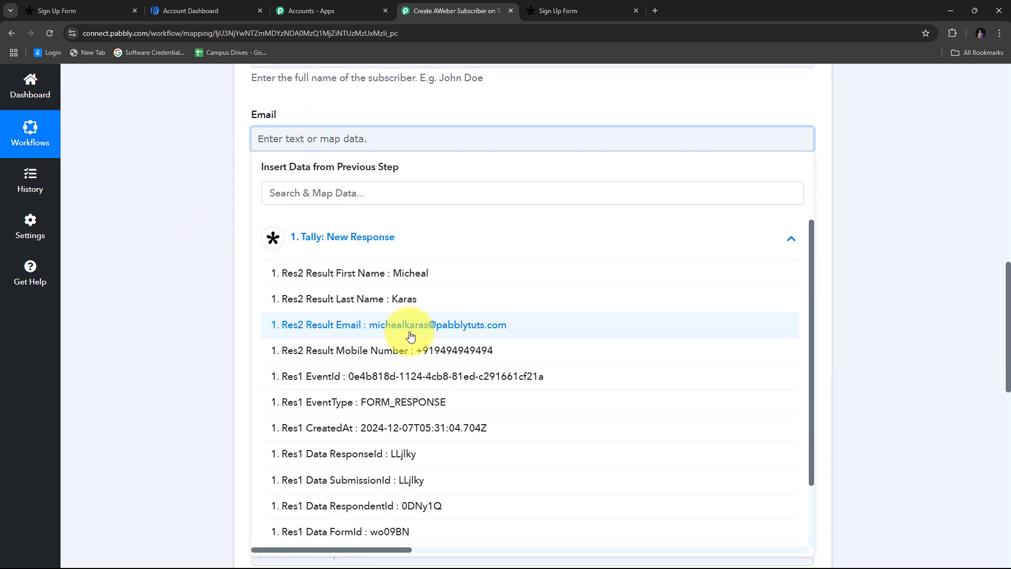
{"action": "left_click", "coordinate": [436, 334]}
{"action": "left_click", "coordinate": [191, 214]}
{"action": "scroll", "coordinate": [377, 186], "scroll_direction": "down", "scroll_amount": 3}
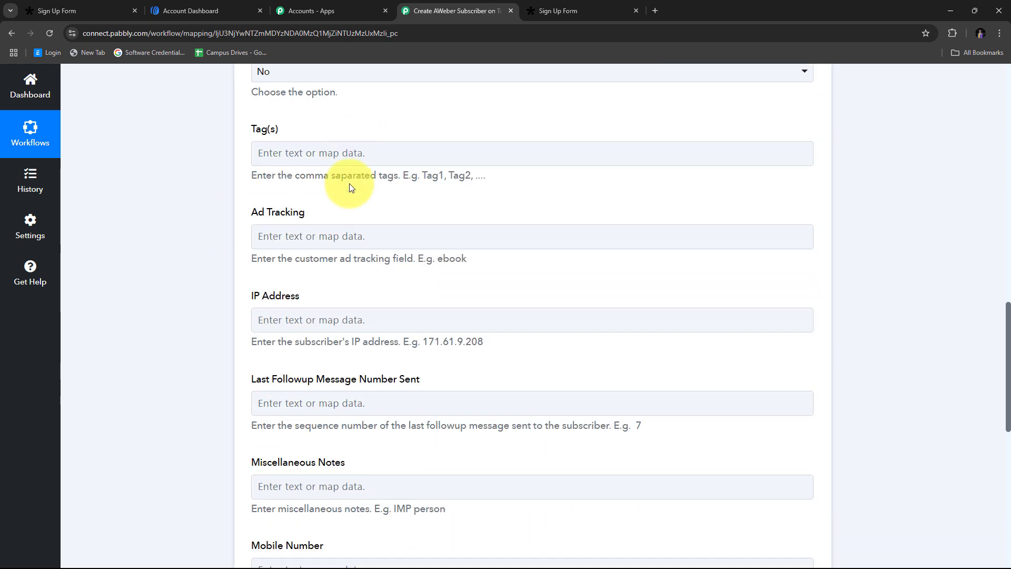
{"action": "scroll", "coordinate": [350, 183], "scroll_direction": "down", "scroll_amount": 4}
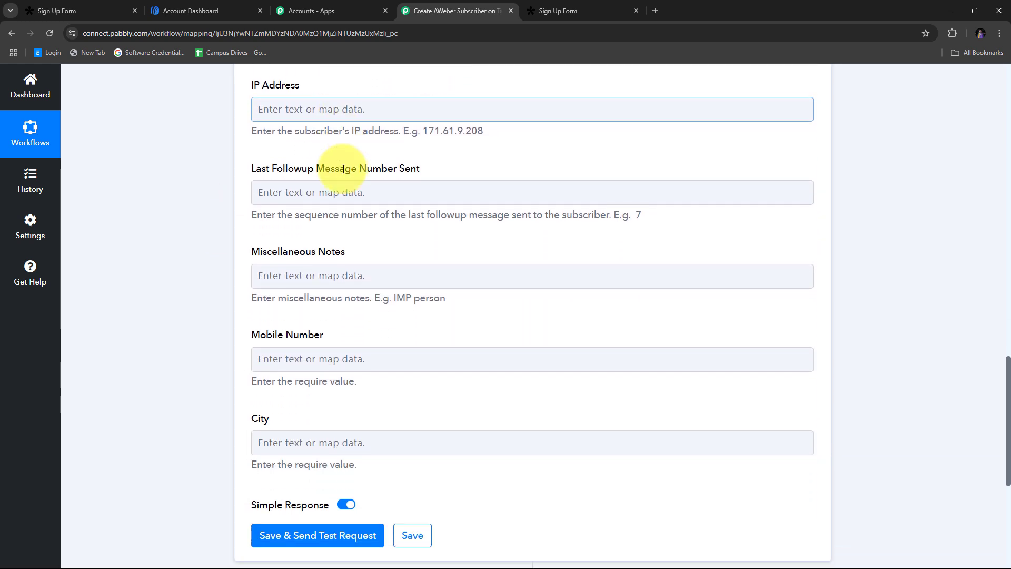
{"action": "scroll", "coordinate": [343, 168], "scroll_direction": "up", "scroll_amount": 2}
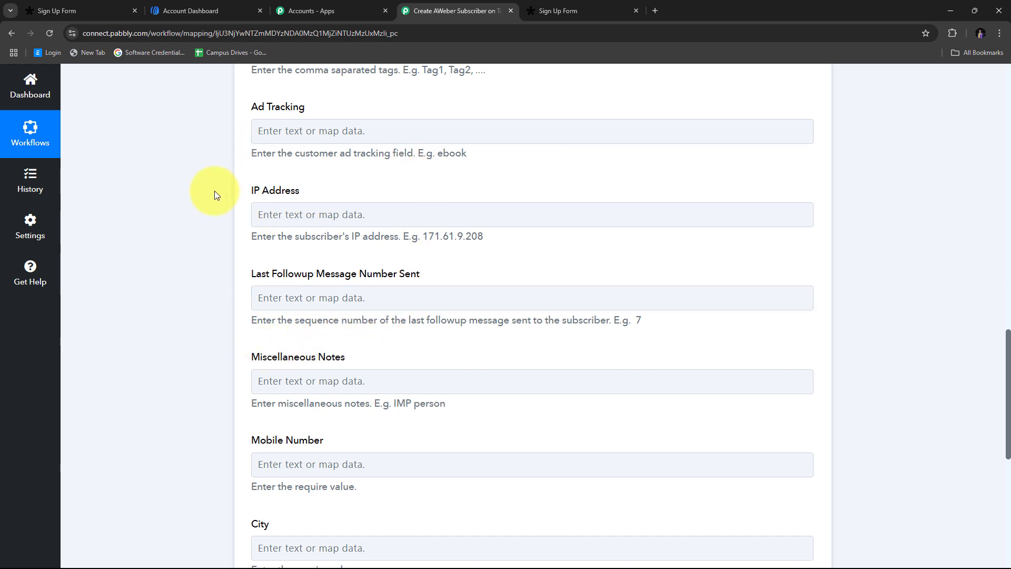
{"action": "scroll", "coordinate": [396, 168], "scroll_direction": "up", "scroll_amount": 1}
{"action": "scroll", "coordinate": [395, 166], "scroll_direction": "down", "scroll_amount": 4}
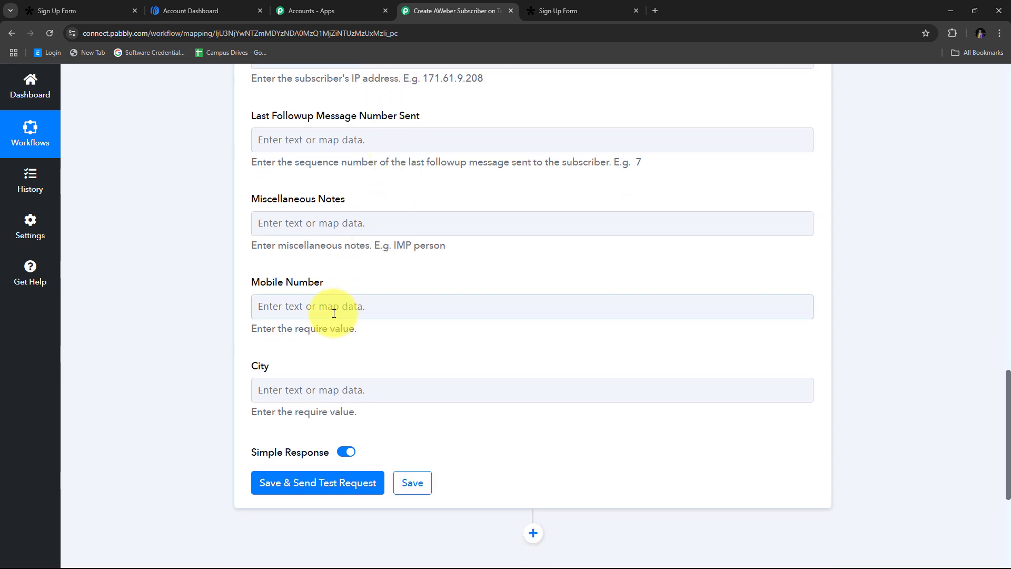
- Insert the Tally Res2 Result Mobile Number token into AWeber's Mobile Number field, leaving City empty
{"action": "left_click", "coordinate": [345, 308]}
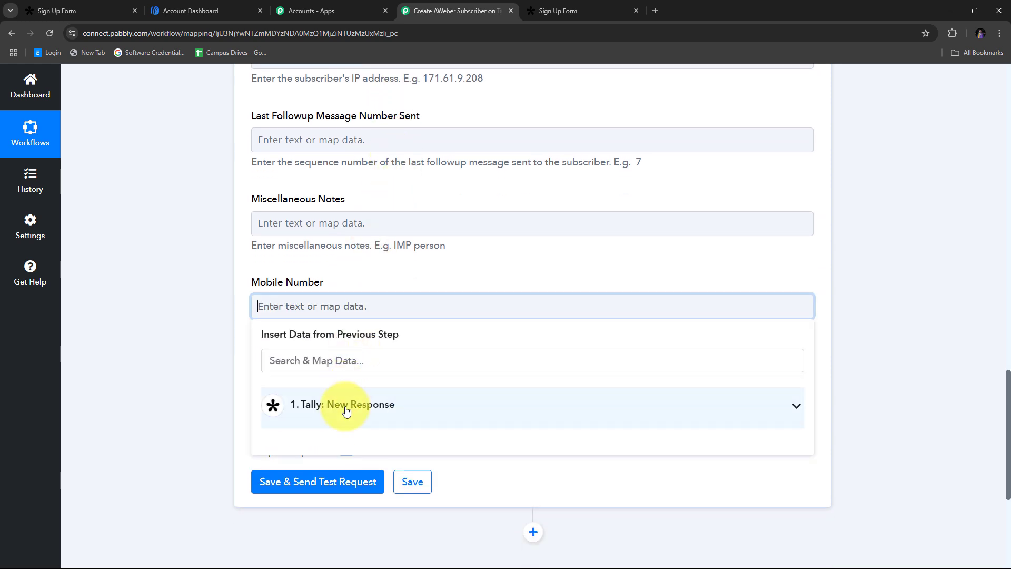
{"action": "left_click", "coordinate": [349, 402]}
{"action": "scroll", "coordinate": [355, 304], "scroll_direction": "up", "scroll_amount": 2}
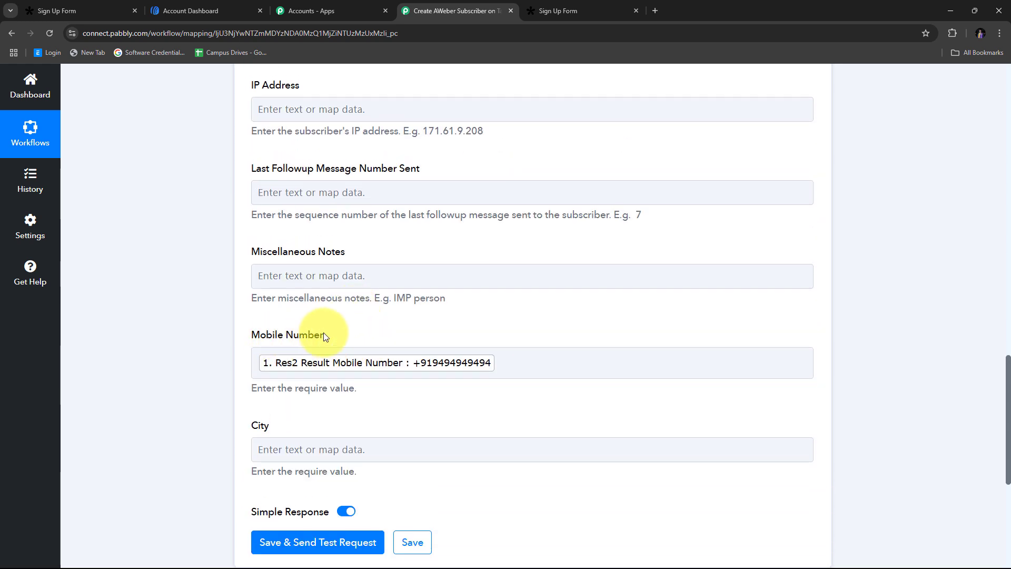
{"action": "scroll", "coordinate": [316, 248], "scroll_direction": "up", "scroll_amount": 1}
{"action": "scroll", "coordinate": [237, 316], "scroll_direction": "down", "scroll_amount": 1}
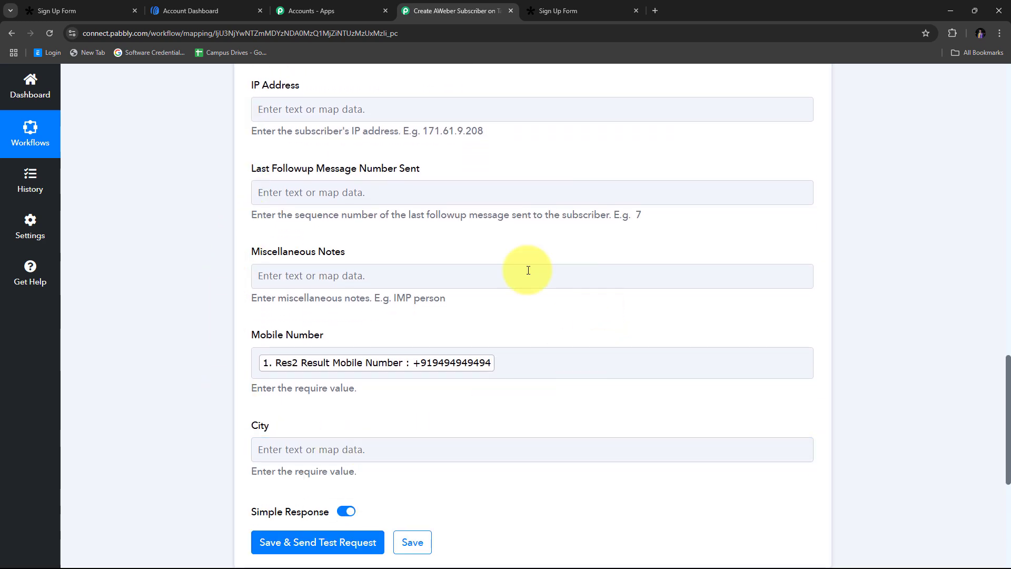
{"action": "scroll", "coordinate": [324, 254], "scroll_direction": "up", "scroll_amount": 2}
{"action": "scroll", "coordinate": [295, 190], "scroll_direction": "up", "scroll_amount": 2}
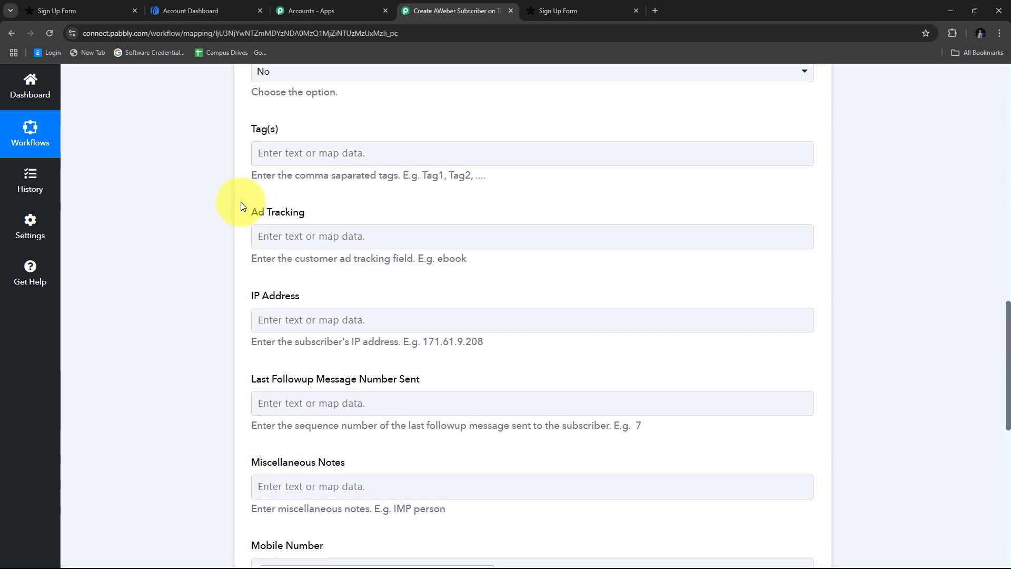
{"action": "scroll", "coordinate": [316, 221], "scroll_direction": "up", "scroll_amount": 3}
{"action": "scroll", "coordinate": [361, 260], "scroll_direction": "up", "scroll_amount": 3}
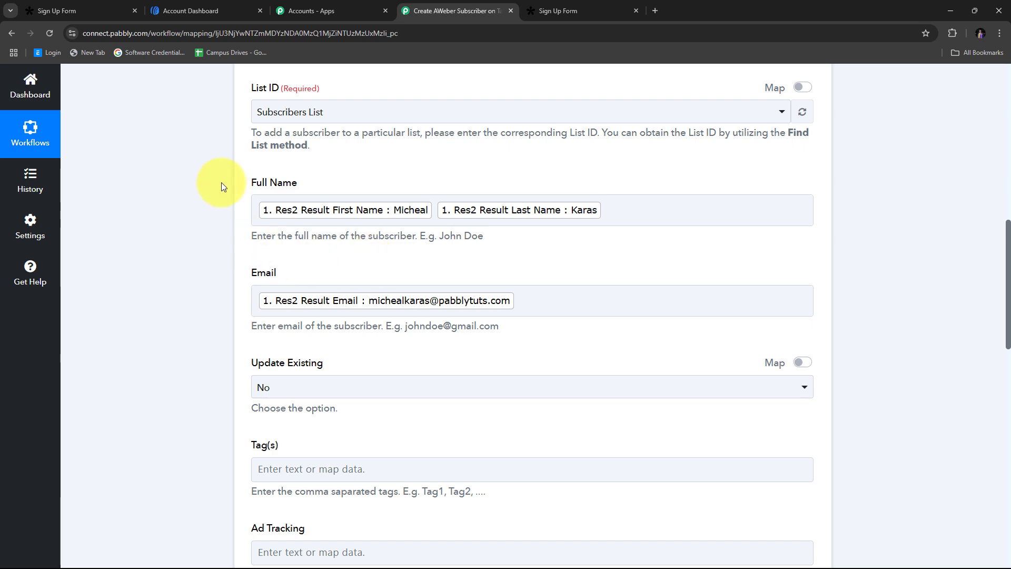
{"action": "scroll", "coordinate": [614, 271], "scroll_direction": "down", "scroll_amount": 4}
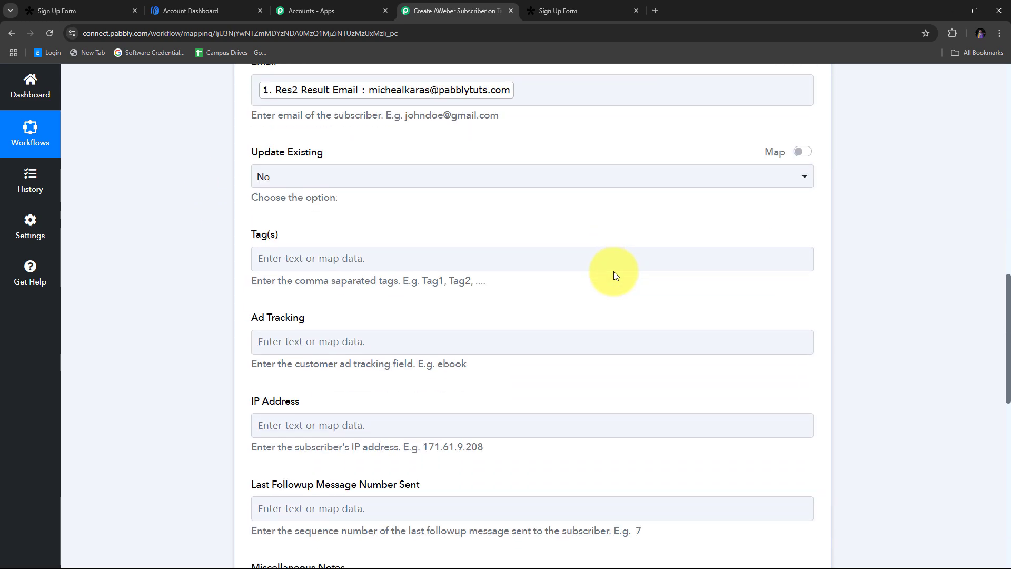
{"action": "scroll", "coordinate": [614, 271], "scroll_direction": "down", "scroll_amount": 7}
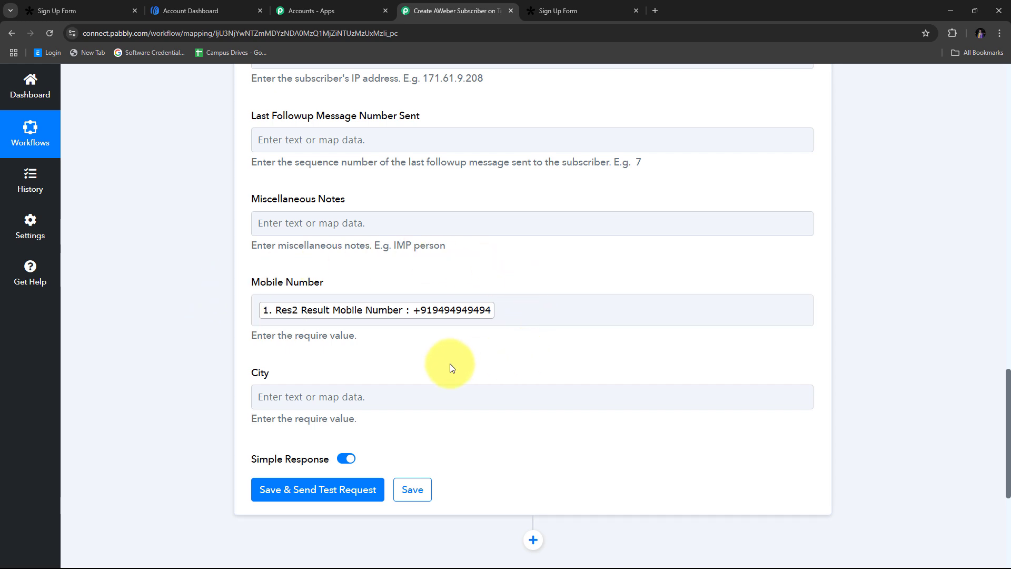
{"action": "left_click", "coordinate": [543, 318]}
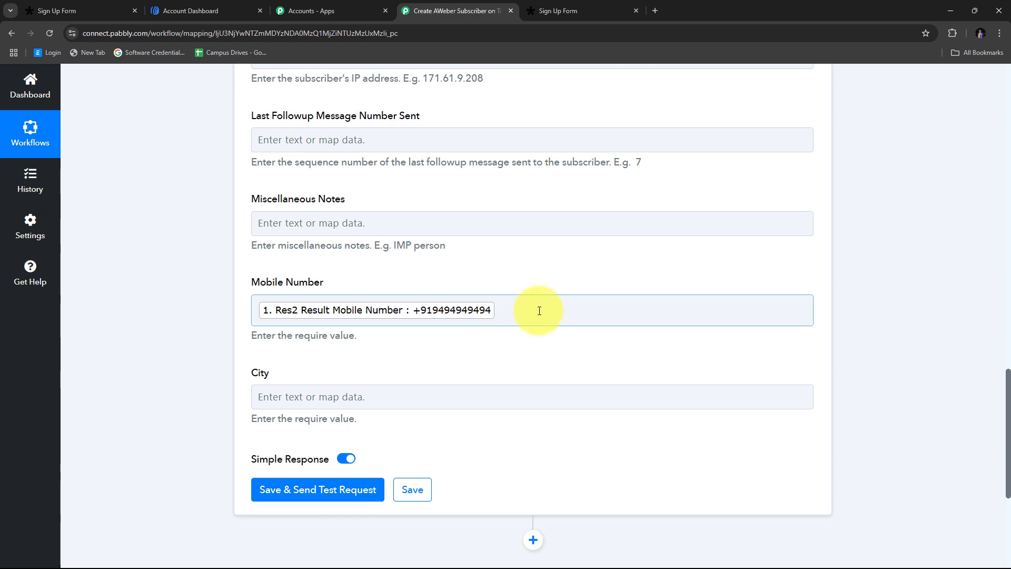
{"action": "scroll", "coordinate": [535, 253], "scroll_direction": "up", "scroll_amount": 3}
- Save the AWeber step and send a test request, getting HTTP Status Code 201
{"action": "scroll", "coordinate": [535, 253], "scroll_direction": "down", "scroll_amount": 7}
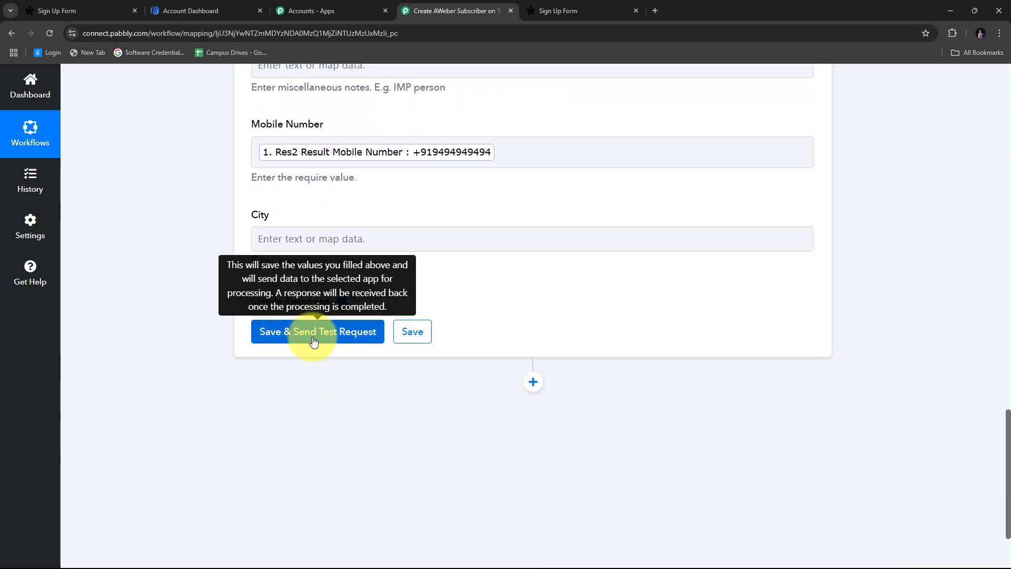
{"action": "left_click", "coordinate": [325, 337]}
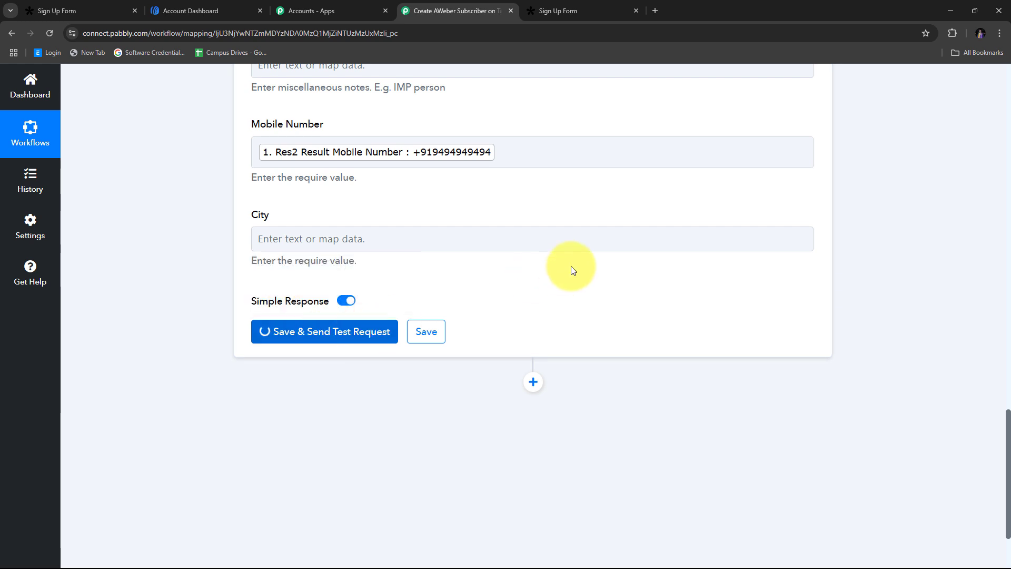
{"action": "scroll", "coordinate": [420, 382], "scroll_direction": "down", "scroll_amount": 1}
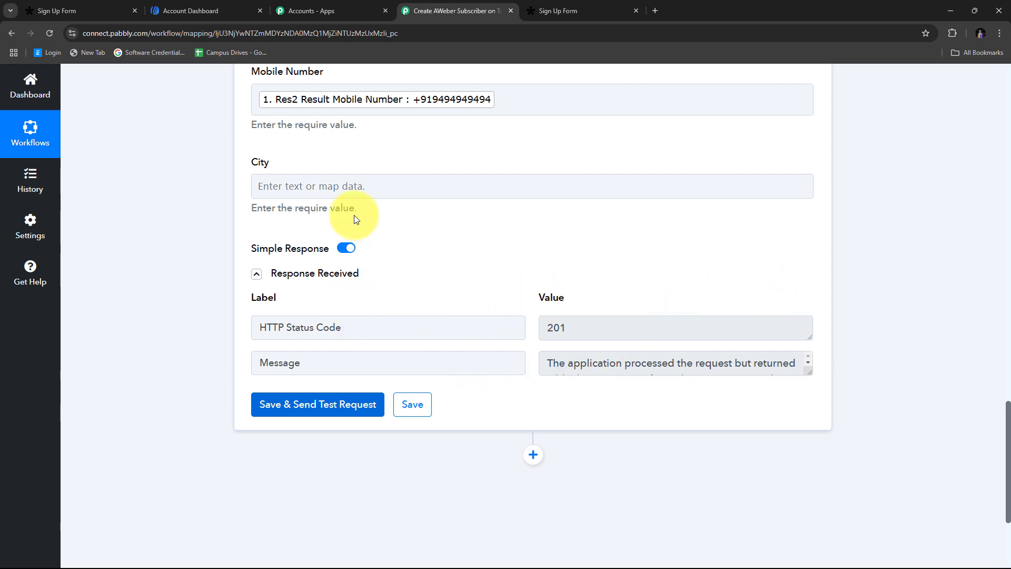
- Open AWeber's Subscribers page, showing 8 subscribers with the new Tally entry Pending on top
{"action": "left_click", "coordinate": [198, 12]}
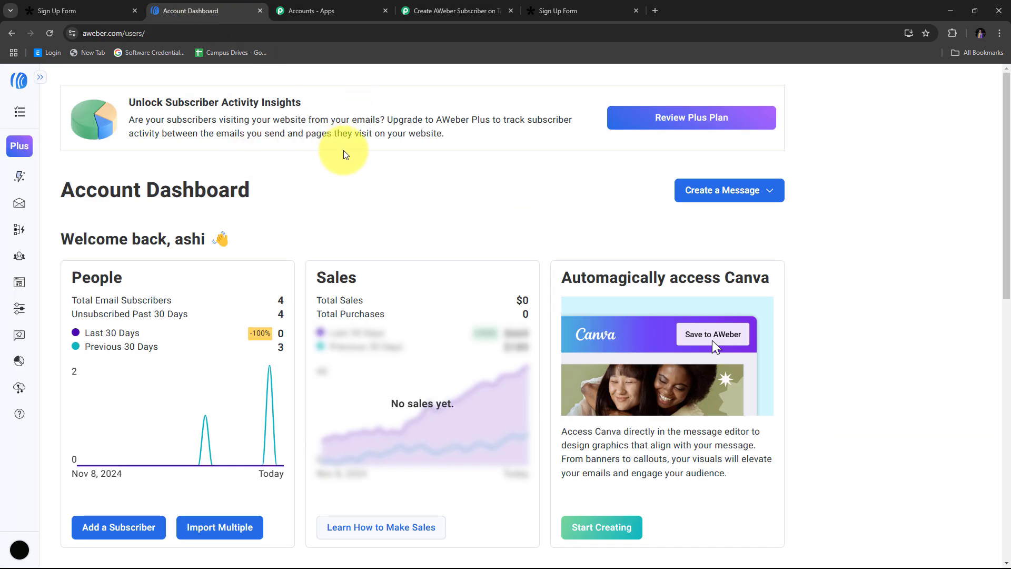
{"action": "left_click", "coordinate": [19, 256]}
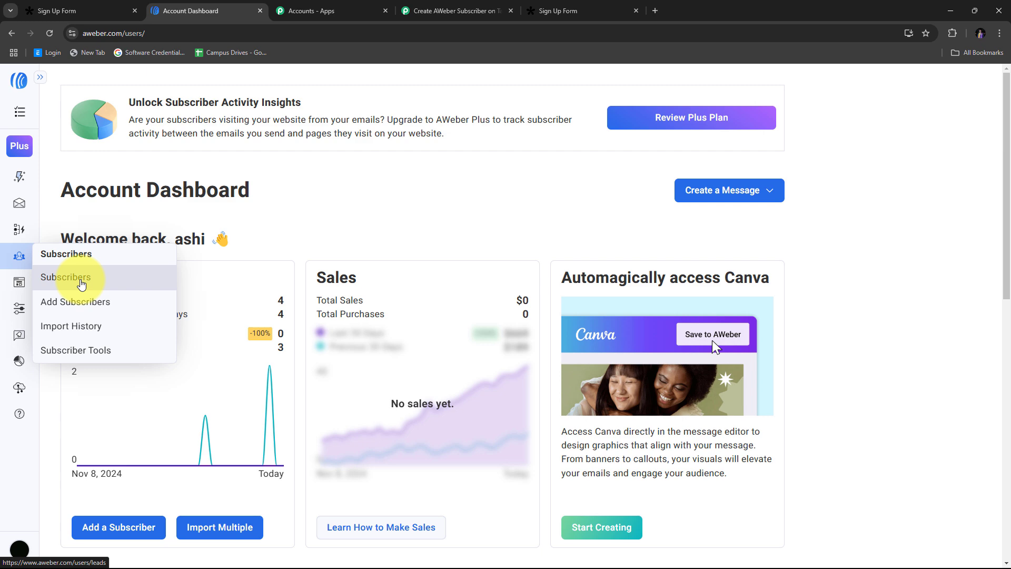
{"action": "left_click", "coordinate": [80, 283]}
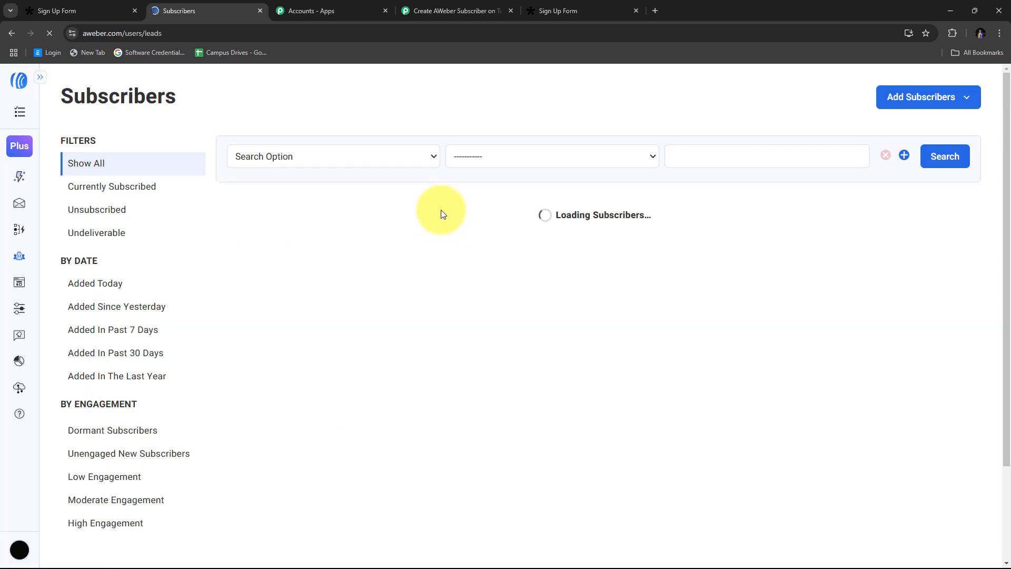
{"action": "scroll", "coordinate": [727, 203], "scroll_direction": "down", "scroll_amount": 1}
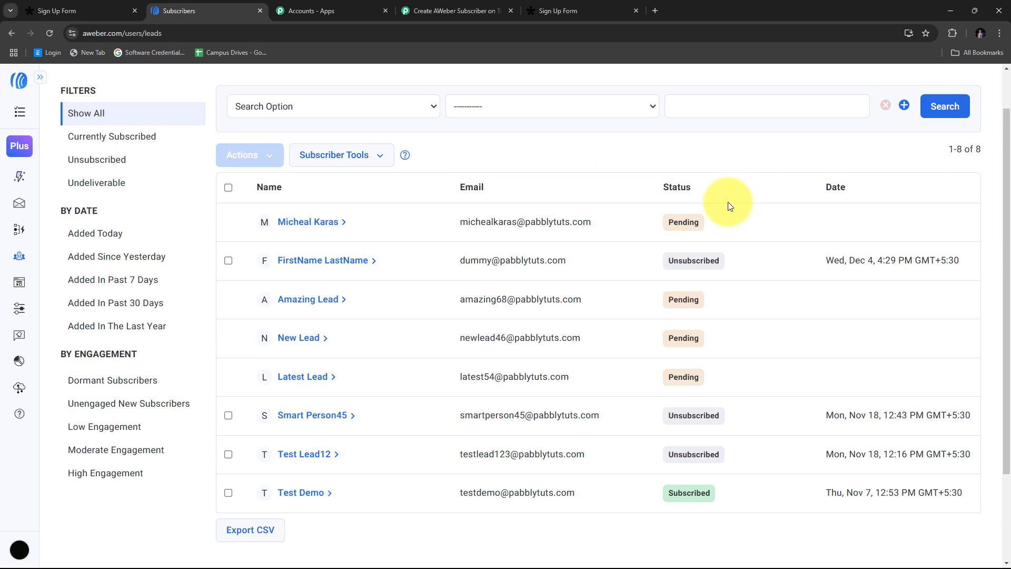
{"action": "scroll", "coordinate": [580, 237], "scroll_direction": "up", "scroll_amount": 1}
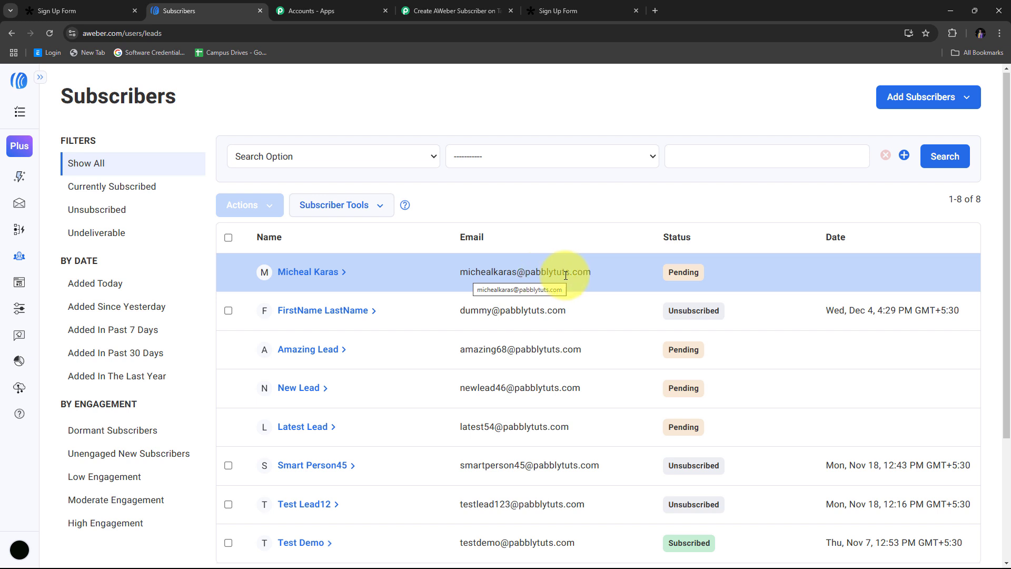
- Check the new subscriber's name, email and mobile number in AWeber, then return to the Pabbly workflow
{"action": "left_click", "coordinate": [327, 273]}
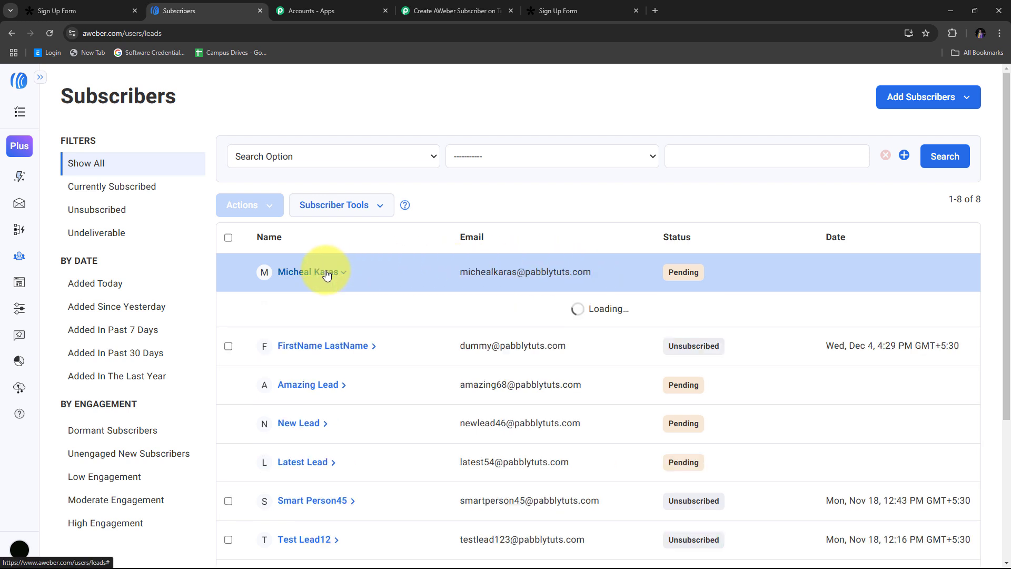
{"action": "scroll", "coordinate": [295, 421], "scroll_direction": "down", "scroll_amount": 1}
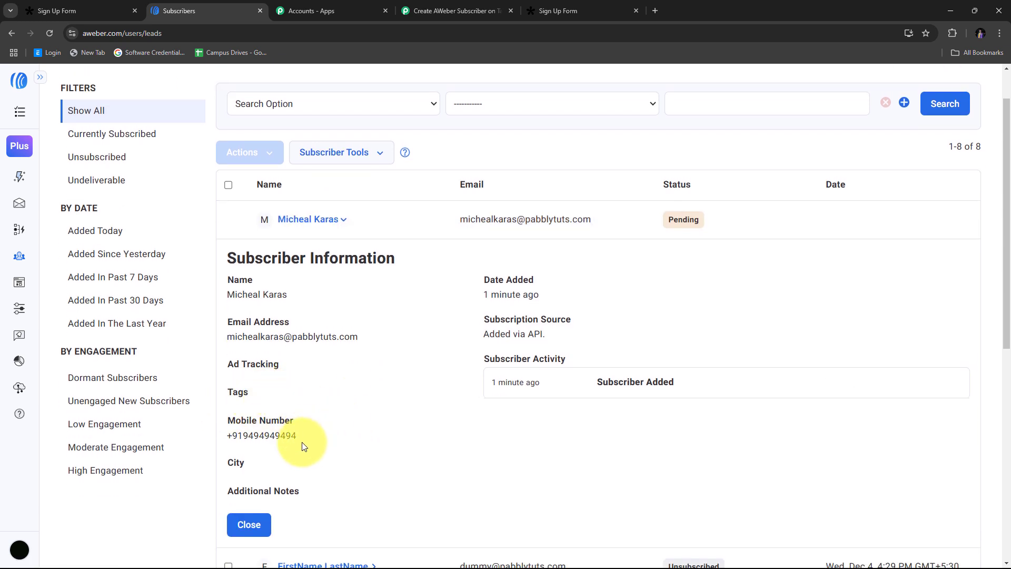
{"action": "left_click_drag", "start_coordinate": [302, 439], "coordinate": [225, 438]}
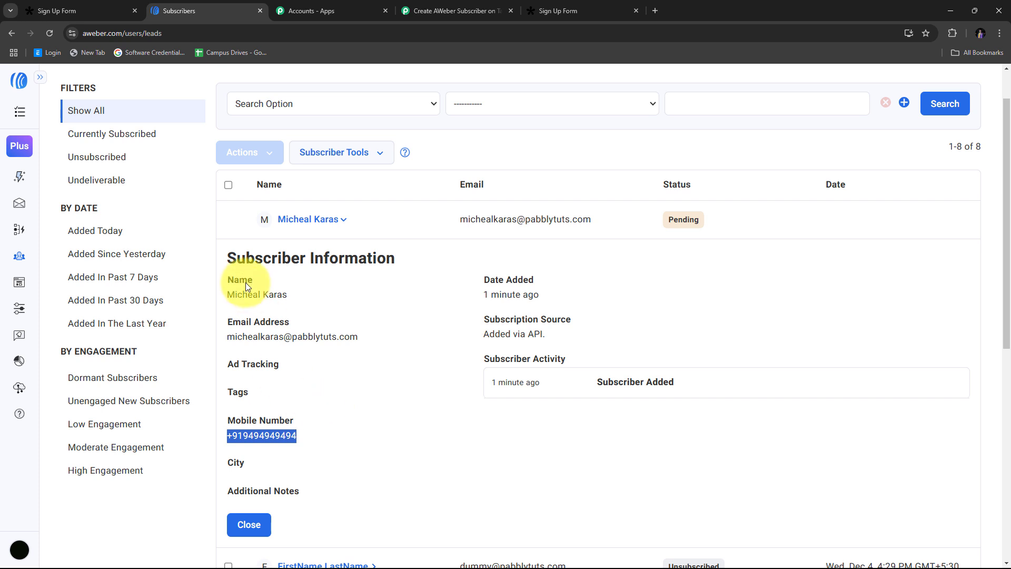
{"action": "left_click", "coordinate": [296, 402]}
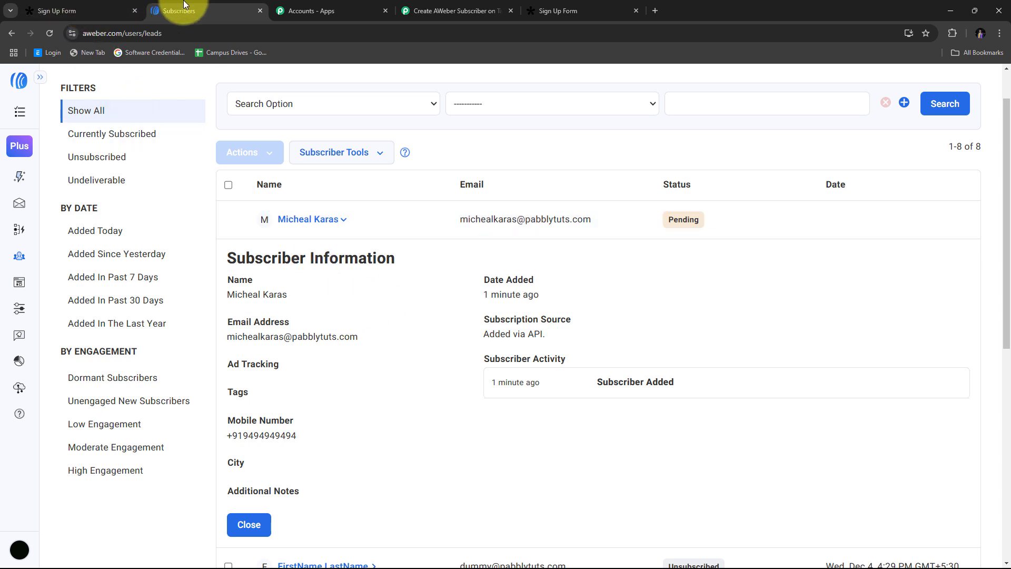
{"action": "left_click", "coordinate": [432, 8]}
{"action": "scroll", "coordinate": [593, 220], "scroll_direction": "up", "scroll_amount": 15}
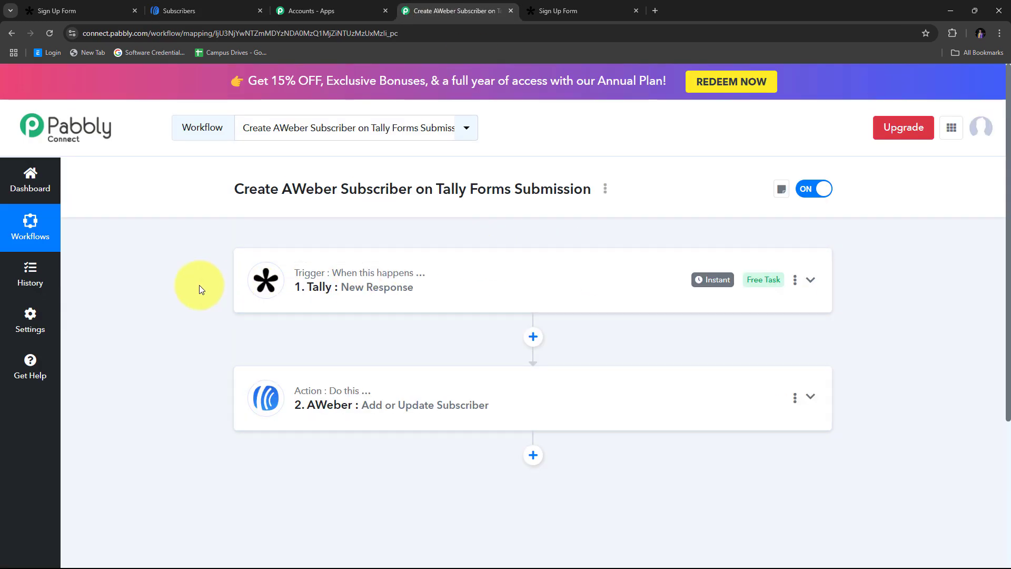